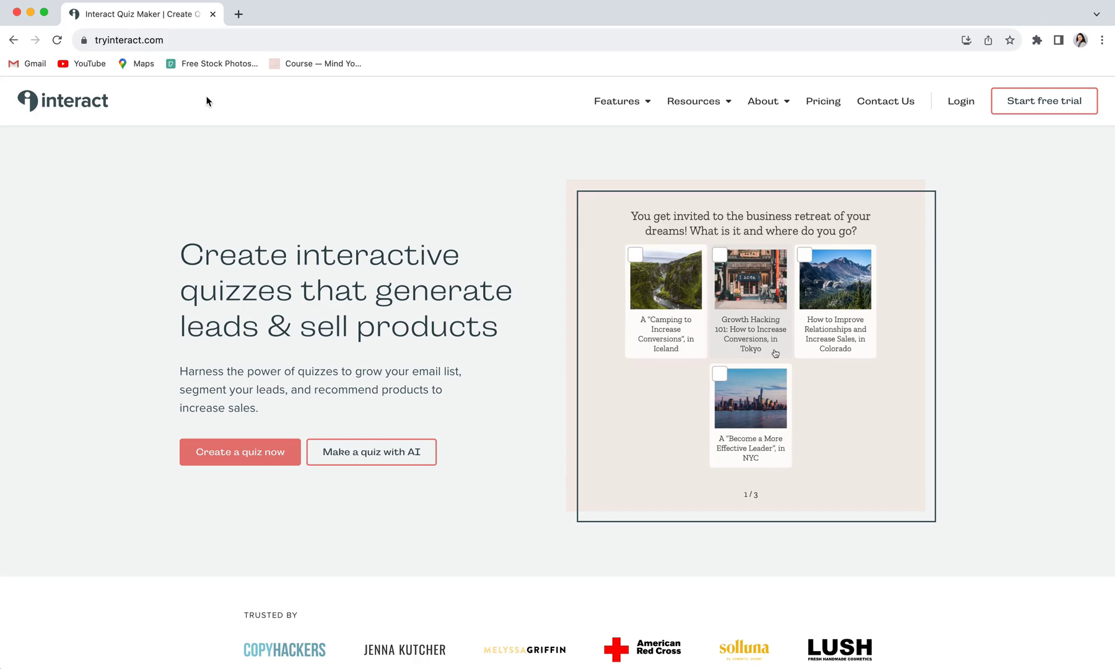
# - Go to Interact's pricing and free-trial plans and look over the options
pyautogui.click(81, 38)
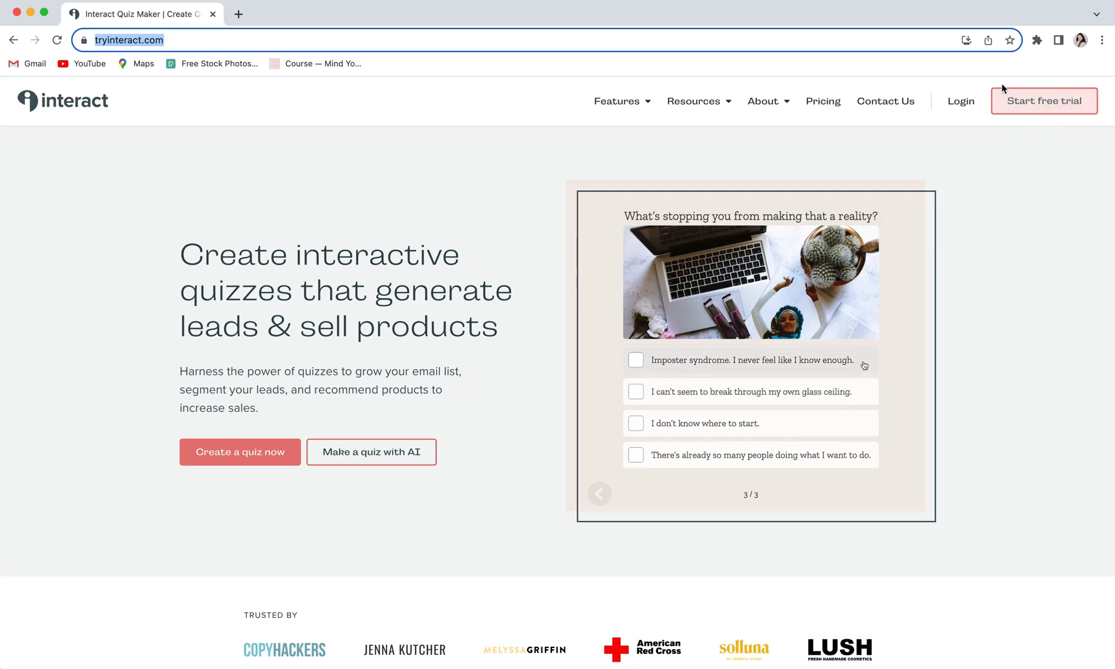
pyautogui.click(1016, 99)
pyautogui.scroll(-3, 744, 284)
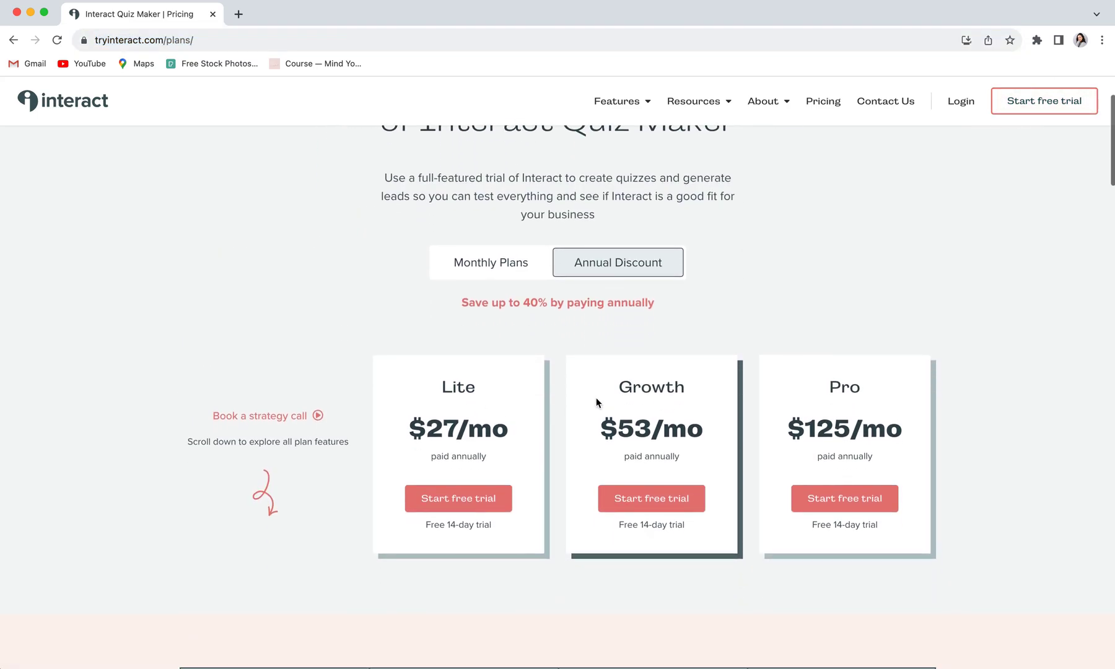
pyautogui.scroll(2, 595, 399)
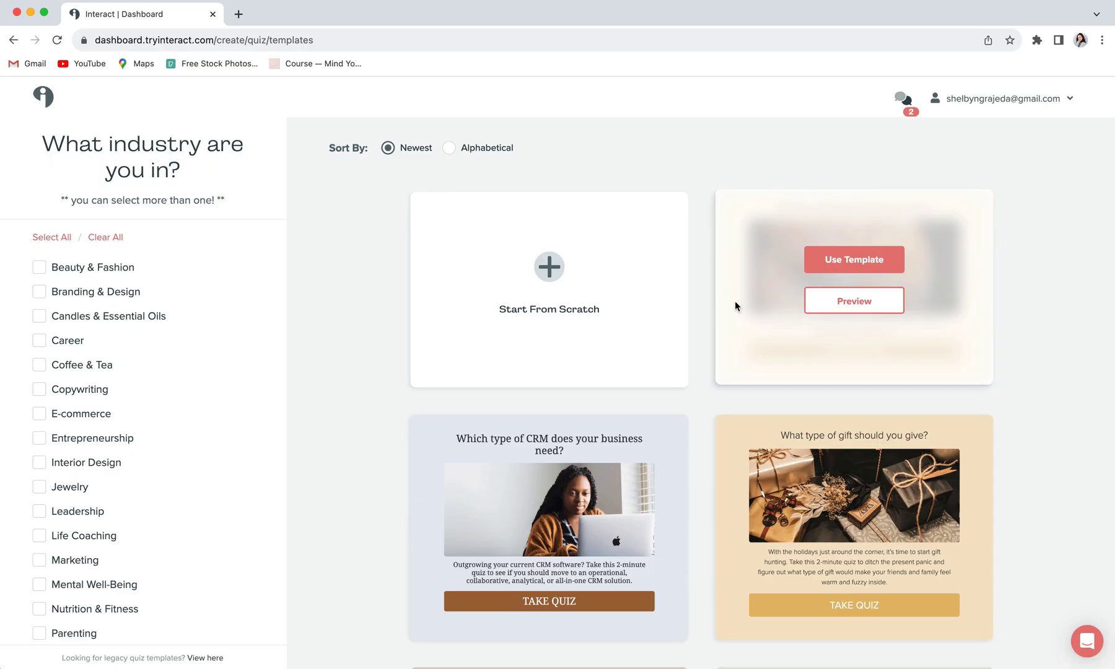
pyautogui.scroll(-8, 735, 304)
pyautogui.scroll(7, 737, 303)
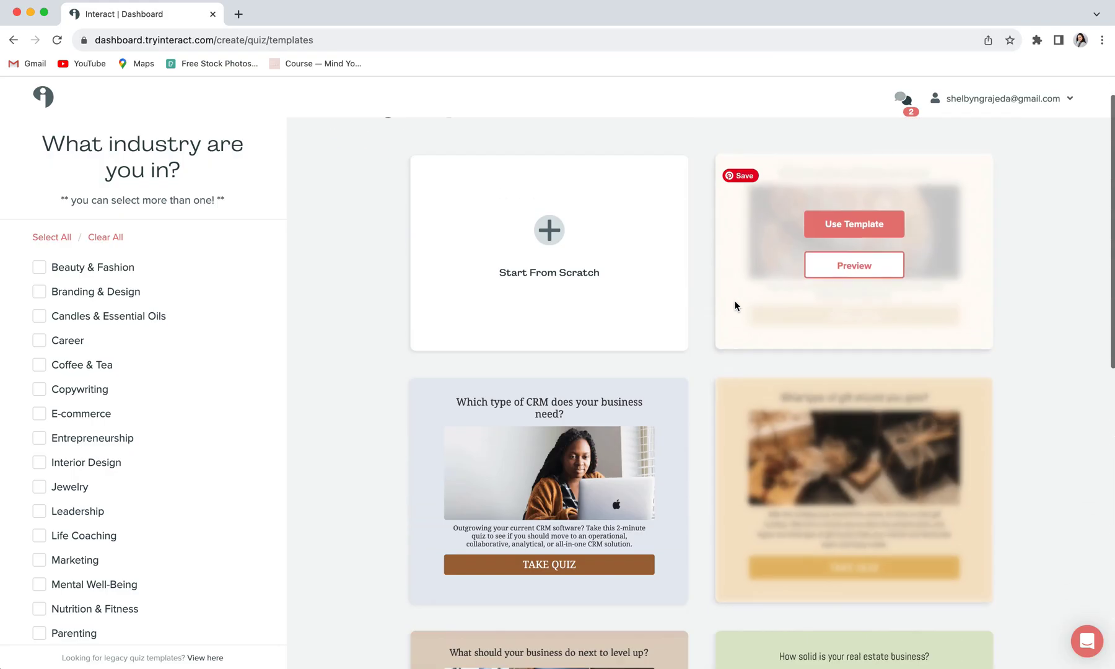
pyautogui.scroll(-3, 124, 332)
pyautogui.scroll(3, 110, 334)
pyautogui.scroll(2, 111, 336)
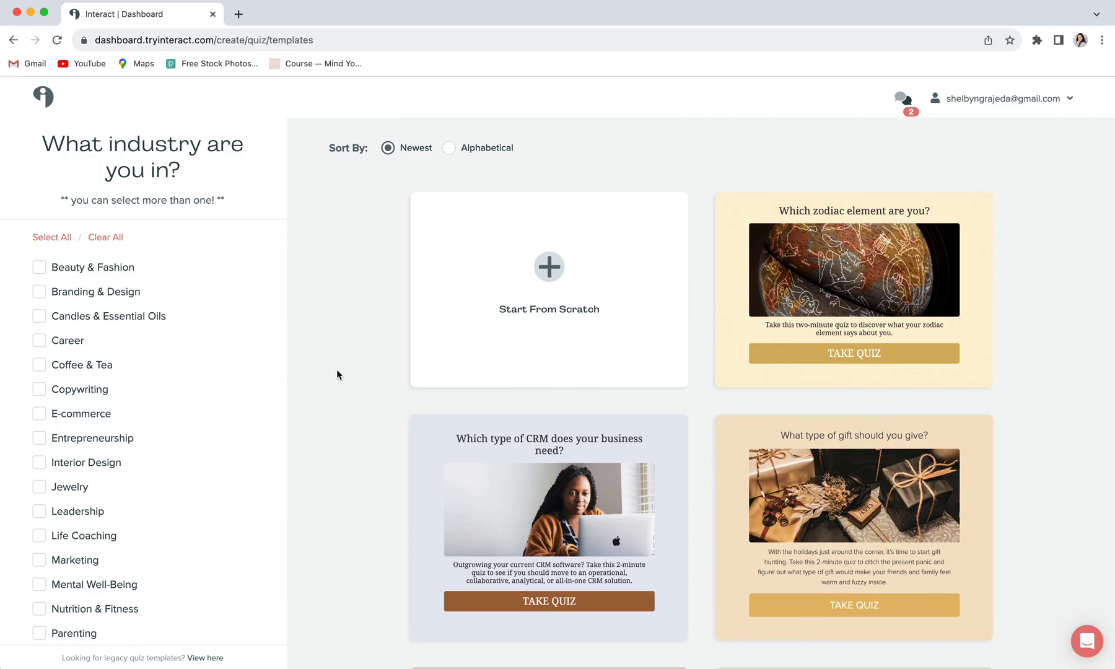
pyautogui.scroll(-3, 329, 371)
pyautogui.scroll(3, 329, 372)
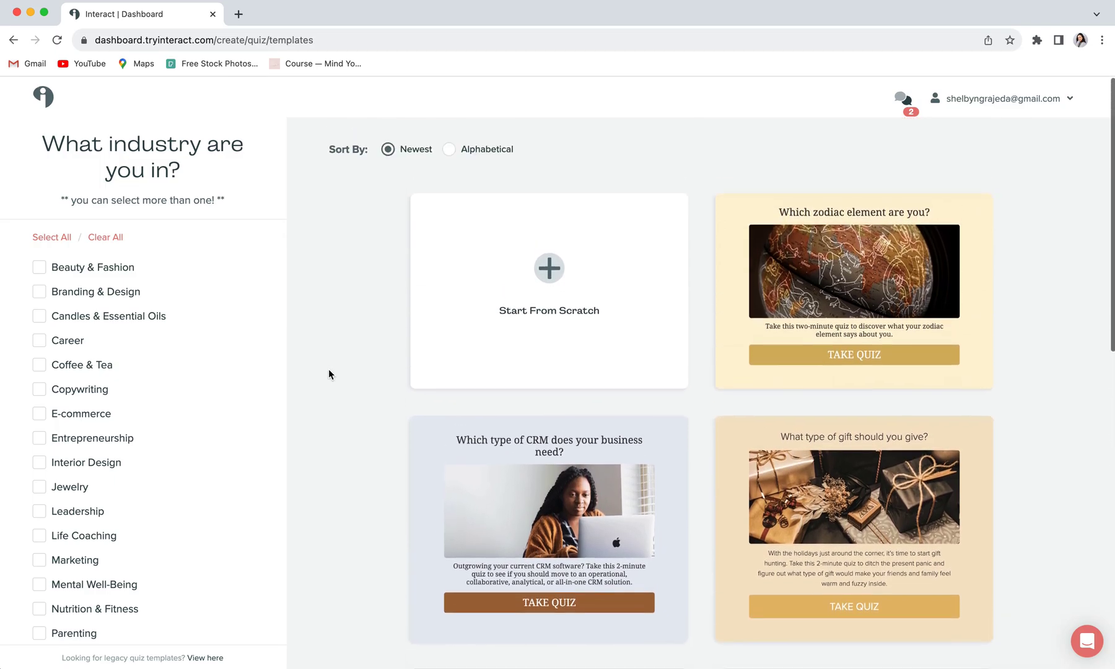
pyautogui.scroll(-5, 329, 370)
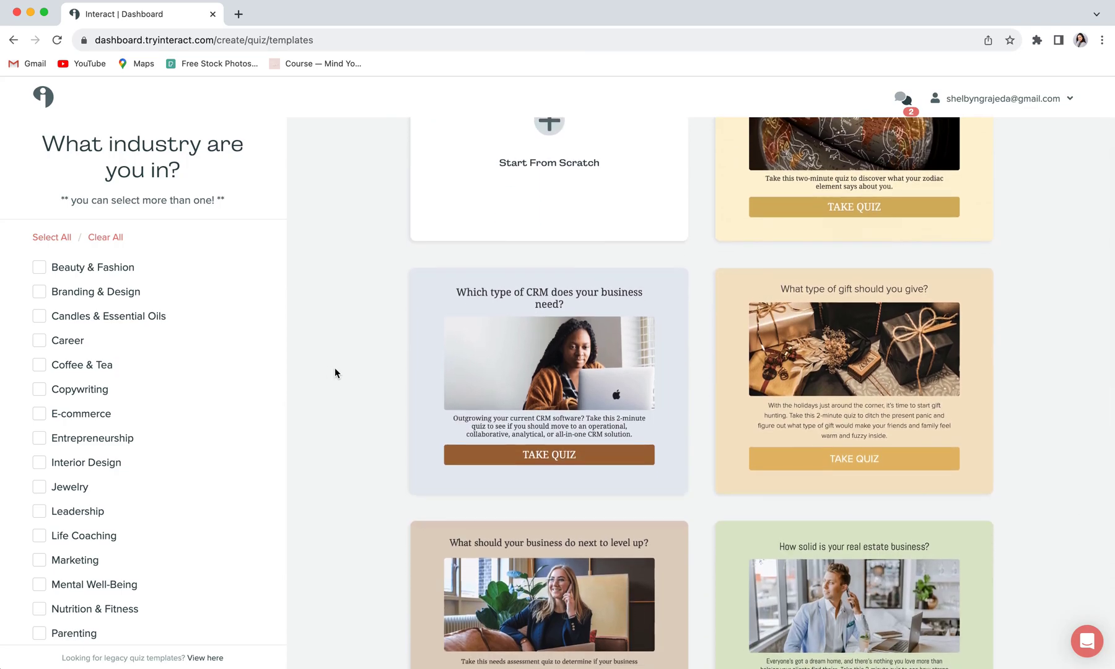
pyautogui.scroll(4, 334, 371)
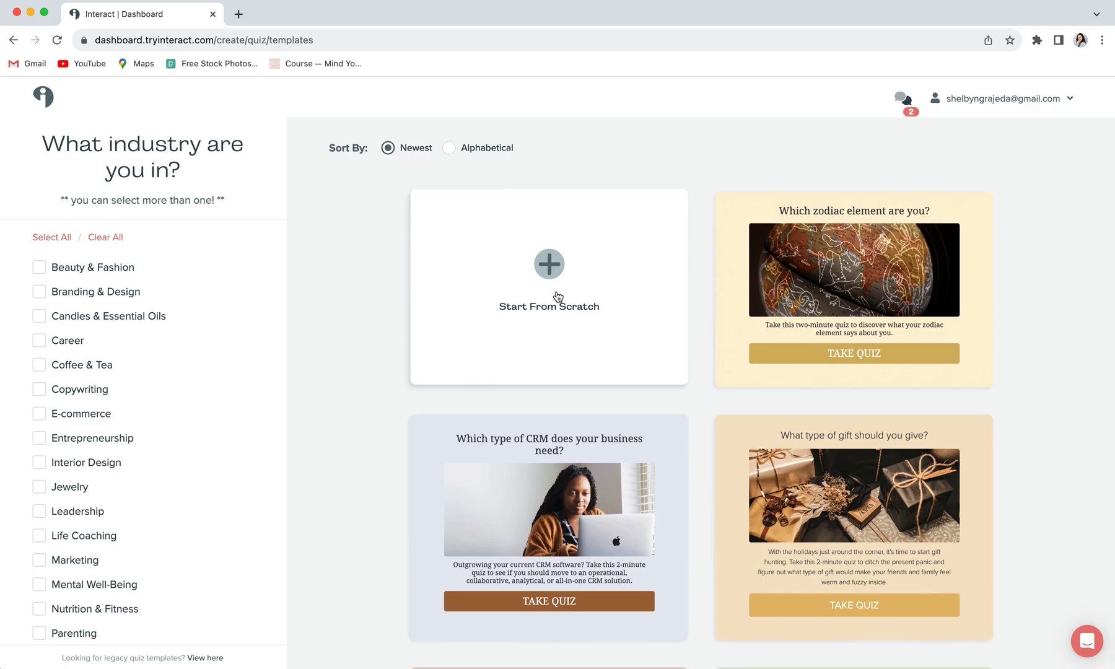
pyautogui.moveTo(883, 283)
pyautogui.scroll(-7, 606, 310)
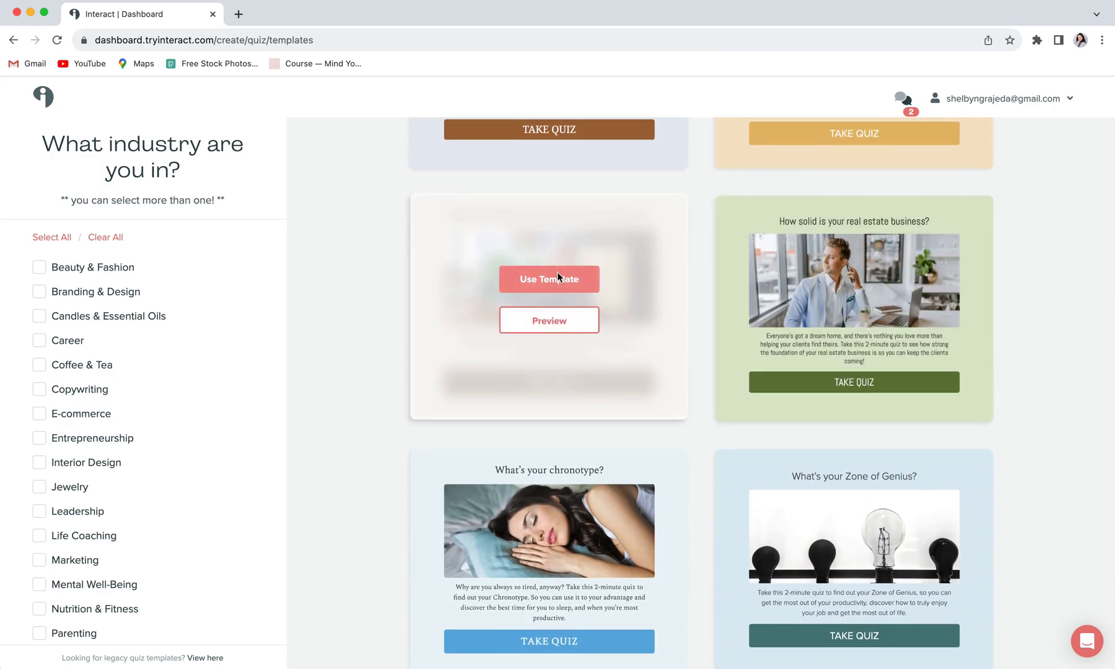
pyautogui.click(537, 319)
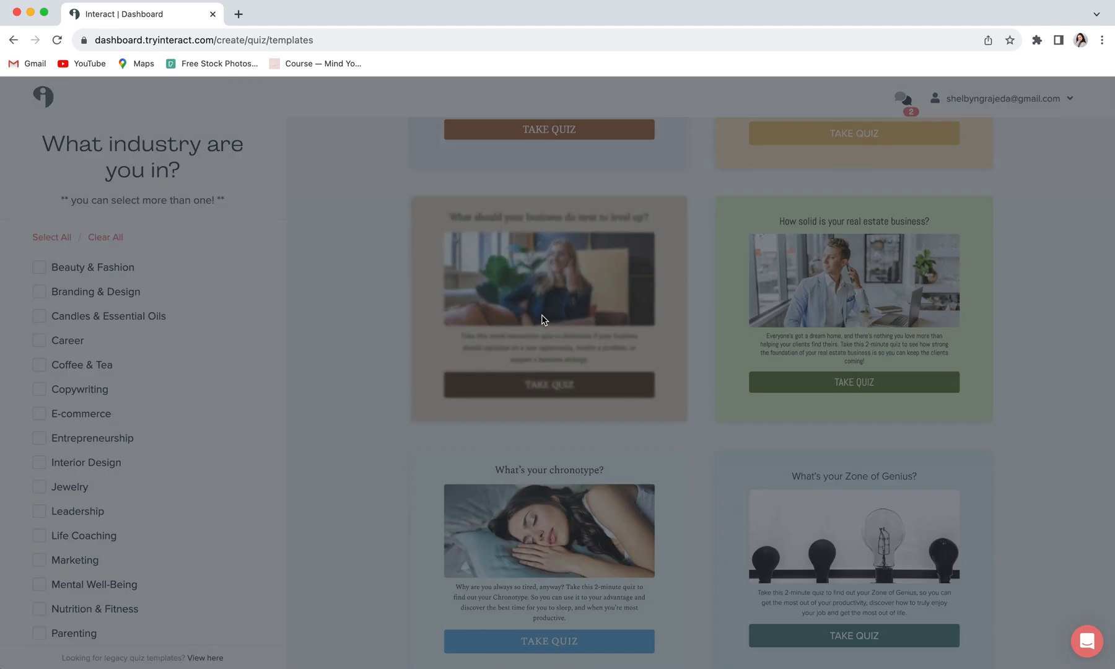
pyautogui.scroll(-3, 955, 315)
pyautogui.scroll(-7, 955, 314)
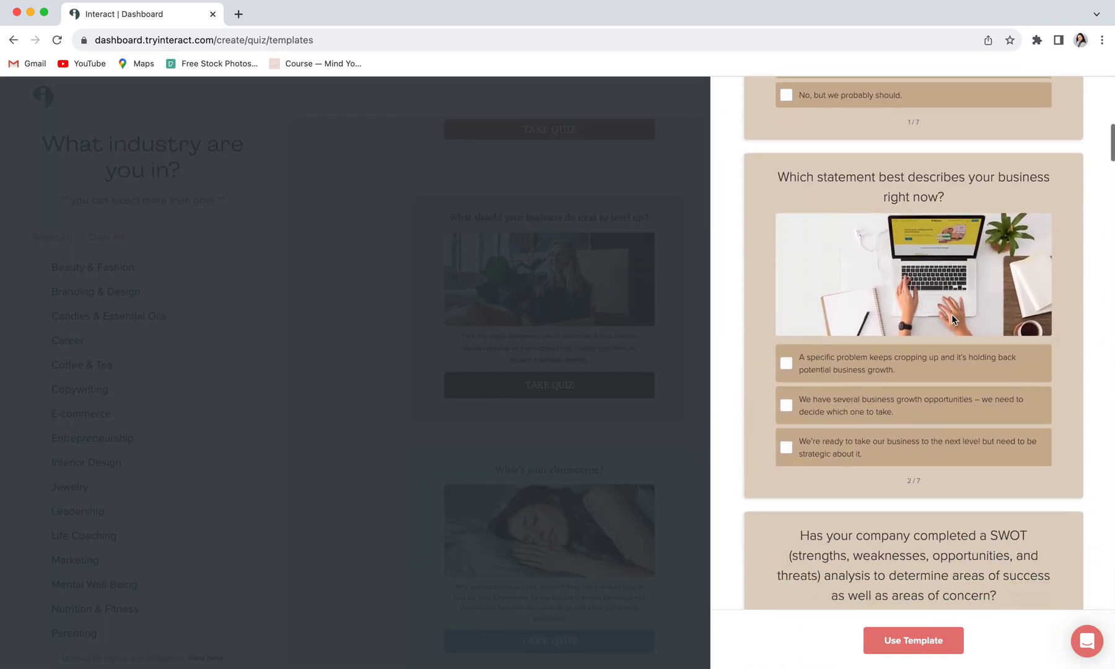
pyautogui.scroll(10, 955, 315)
pyautogui.click(748, 117)
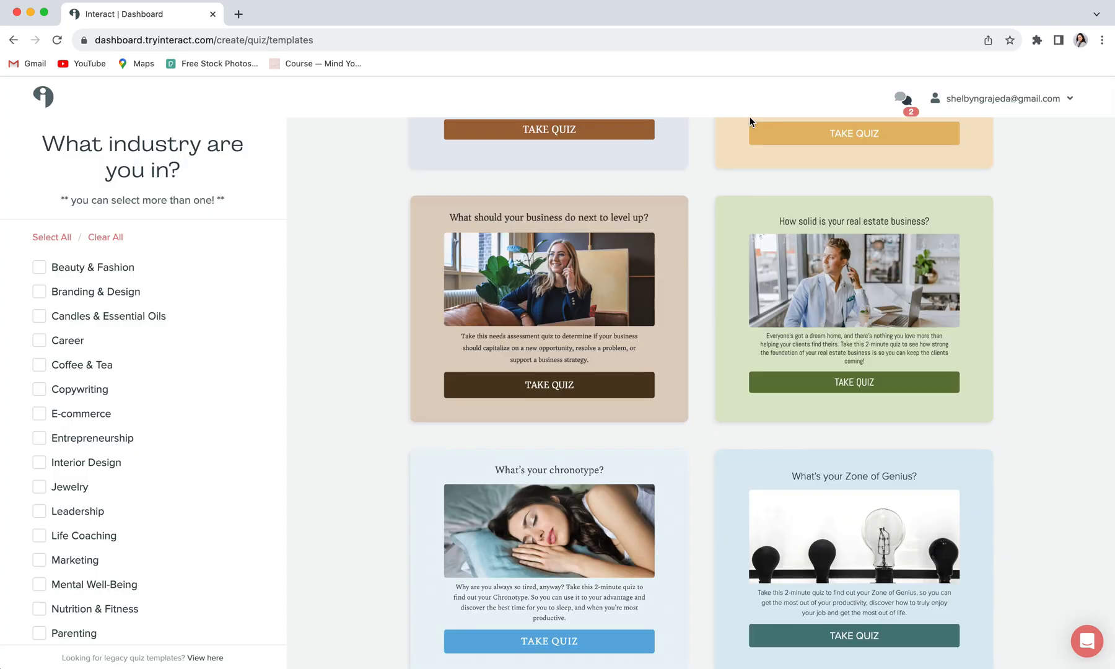
pyautogui.scroll(8, 358, 295)
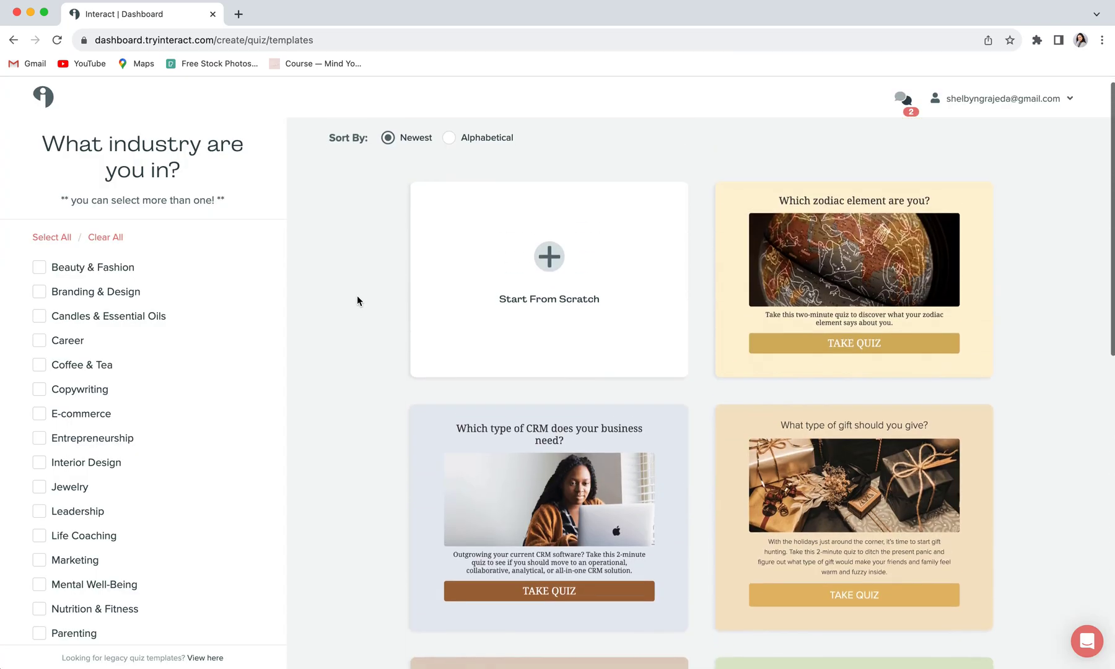
# - Start a new blank quiz with Start From Scratch
pyautogui.click(552, 289)
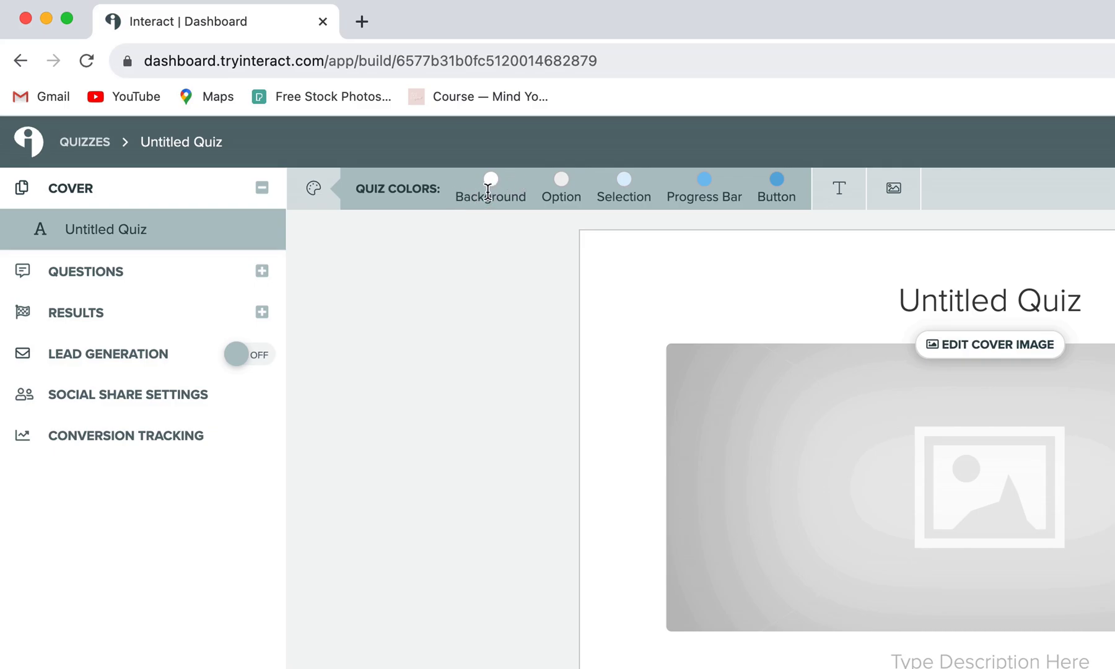
pyautogui.click(492, 182)
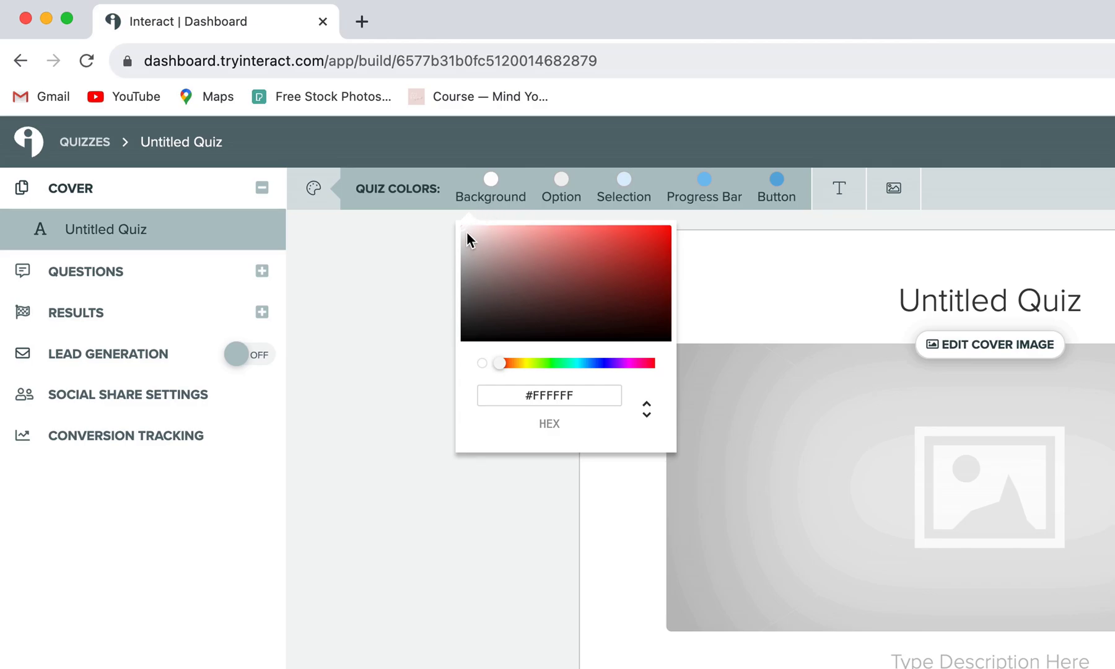
pyautogui.moveTo(610, 261)
pyautogui.mouseDown()
pyautogui.moveTo(545, 288)
pyautogui.moveTo(538, 246)
pyautogui.moveTo(480, 241)
pyautogui.mouseUp()
pyautogui.moveTo(501, 365)
pyautogui.mouseDown()
pyautogui.moveTo(614, 372)
pyautogui.moveTo(568, 372)
pyautogui.mouseUp()
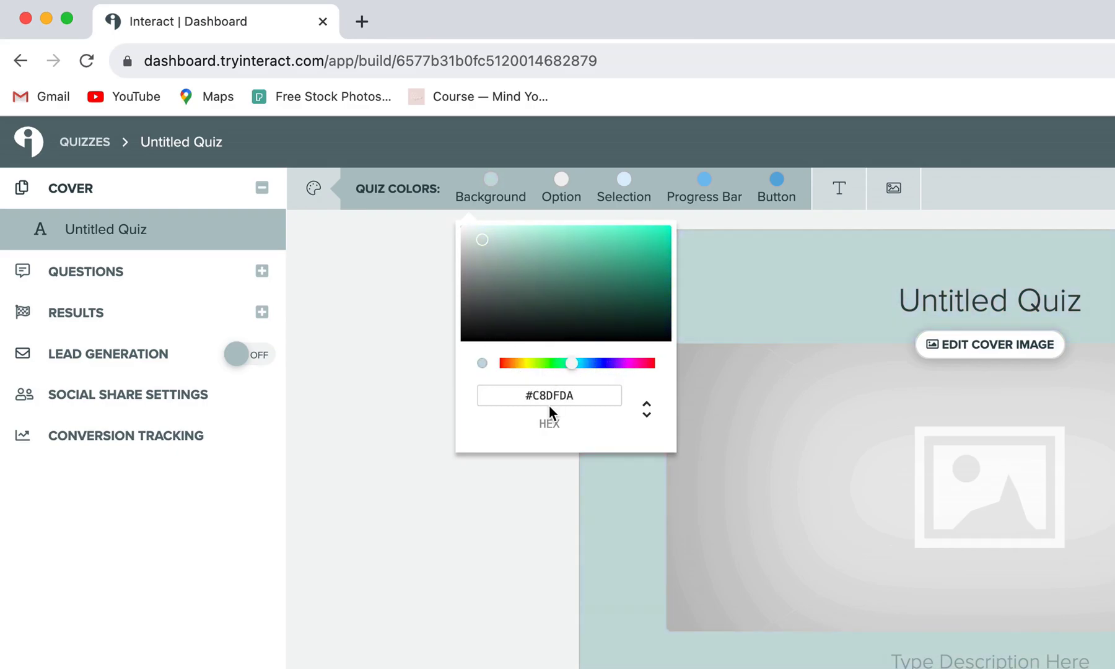
pyautogui.moveTo(585, 394); pyautogui.dragTo(496, 395)
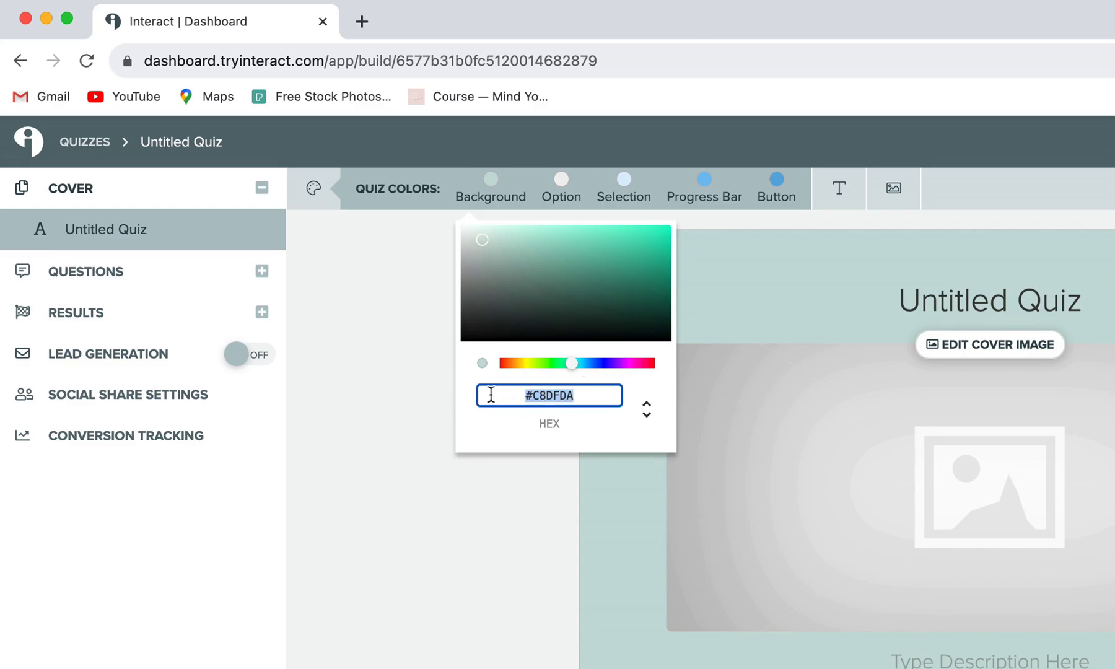
pyautogui.write('#FFFFFF')
pyautogui.click(491, 179)
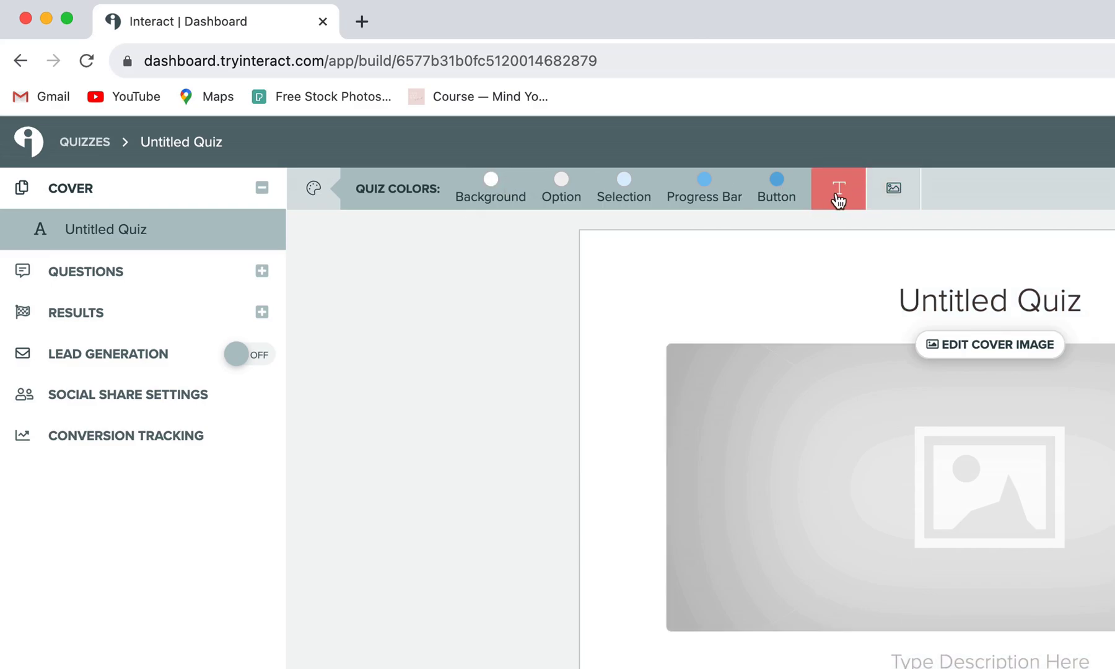
pyautogui.click(841, 192)
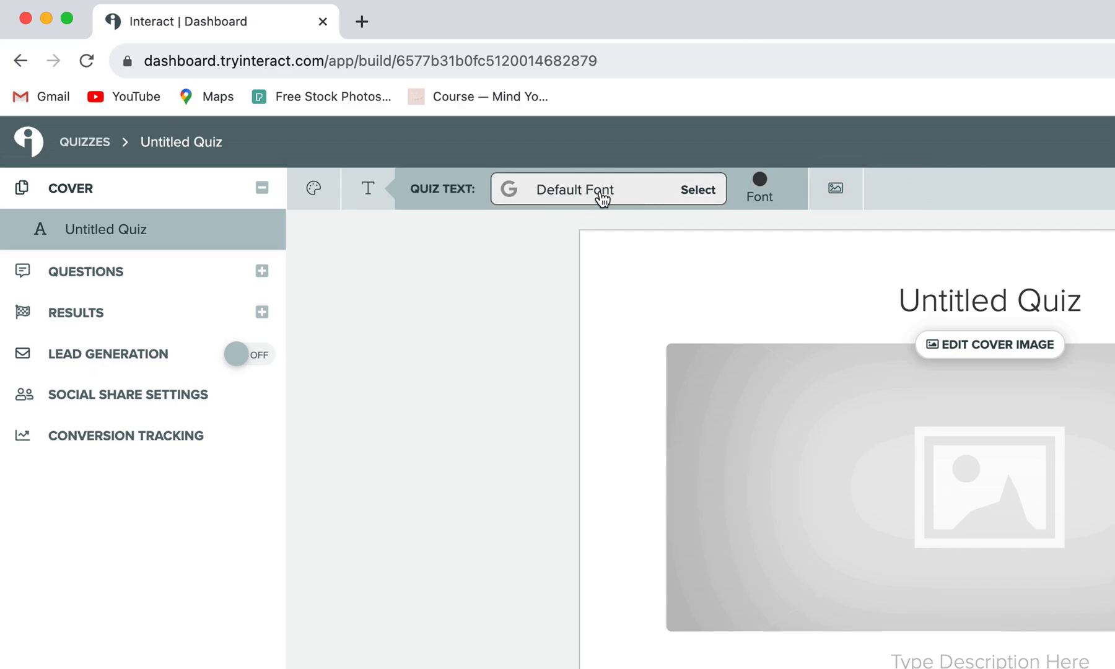
pyautogui.click(587, 194)
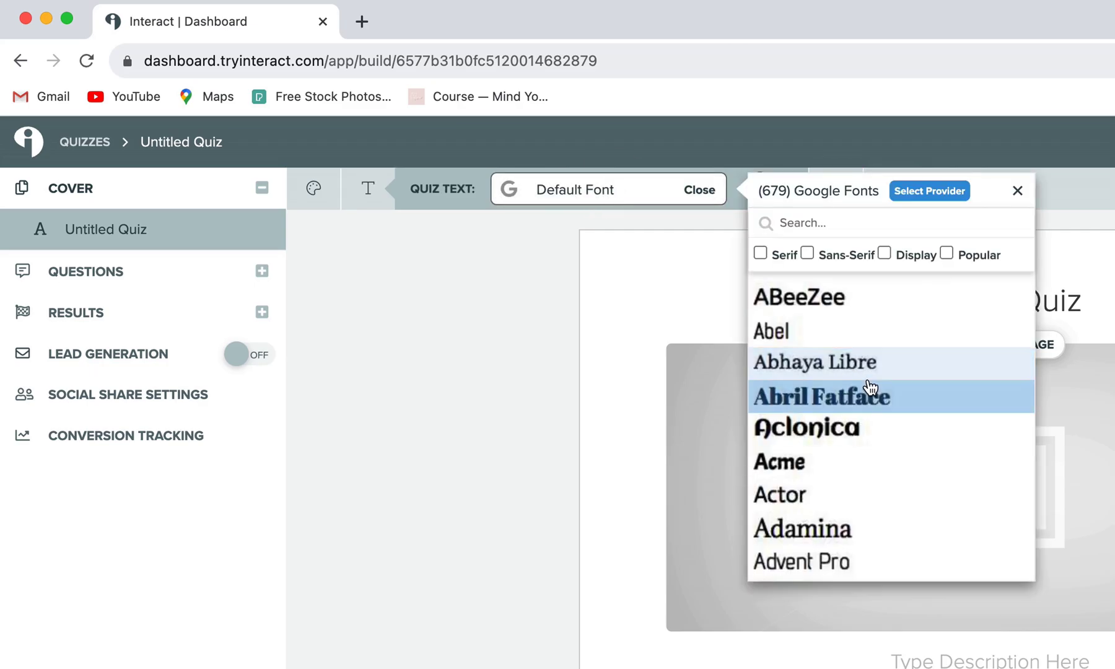
pyautogui.scroll(-5, 867, 387)
pyautogui.scroll(5, 870, 387)
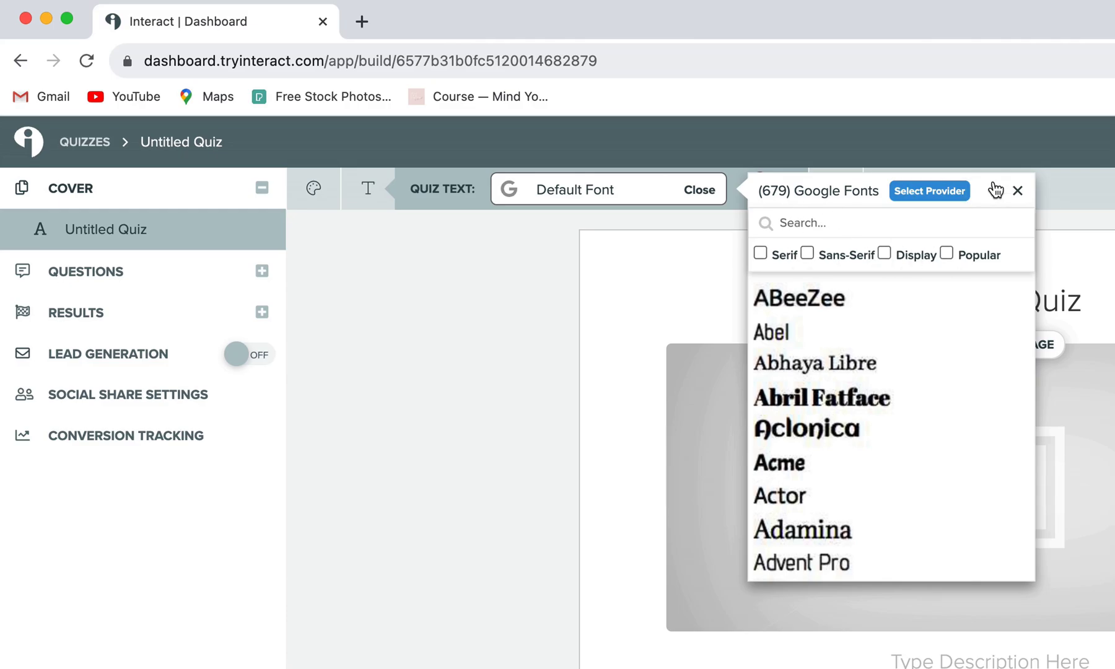
pyautogui.click(1017, 191)
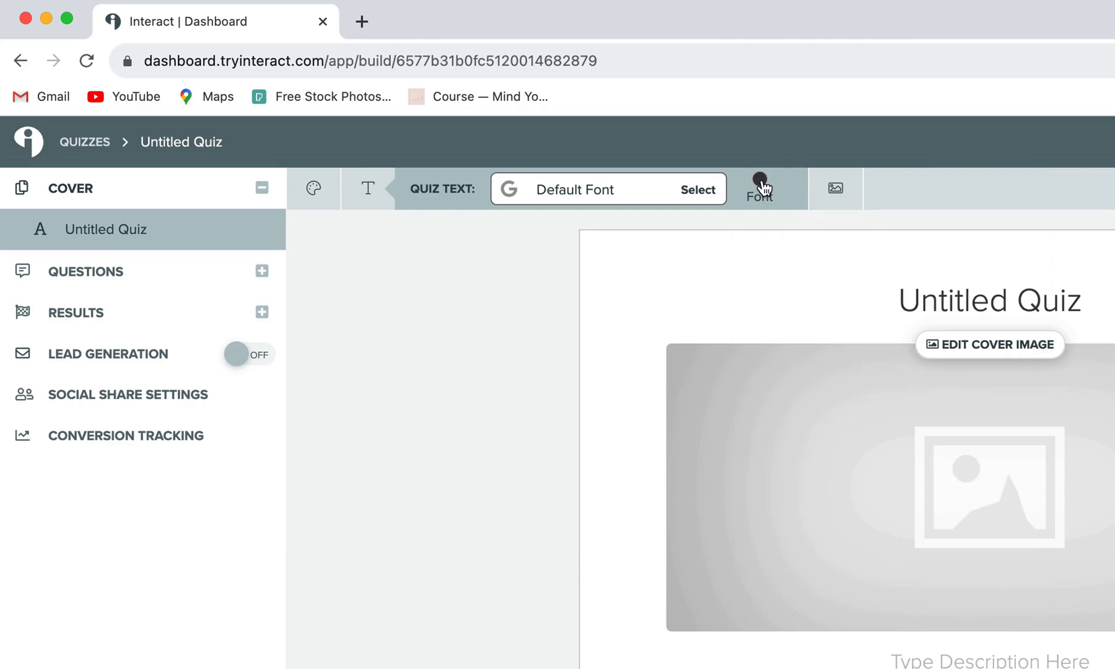
pyautogui.click(762, 184)
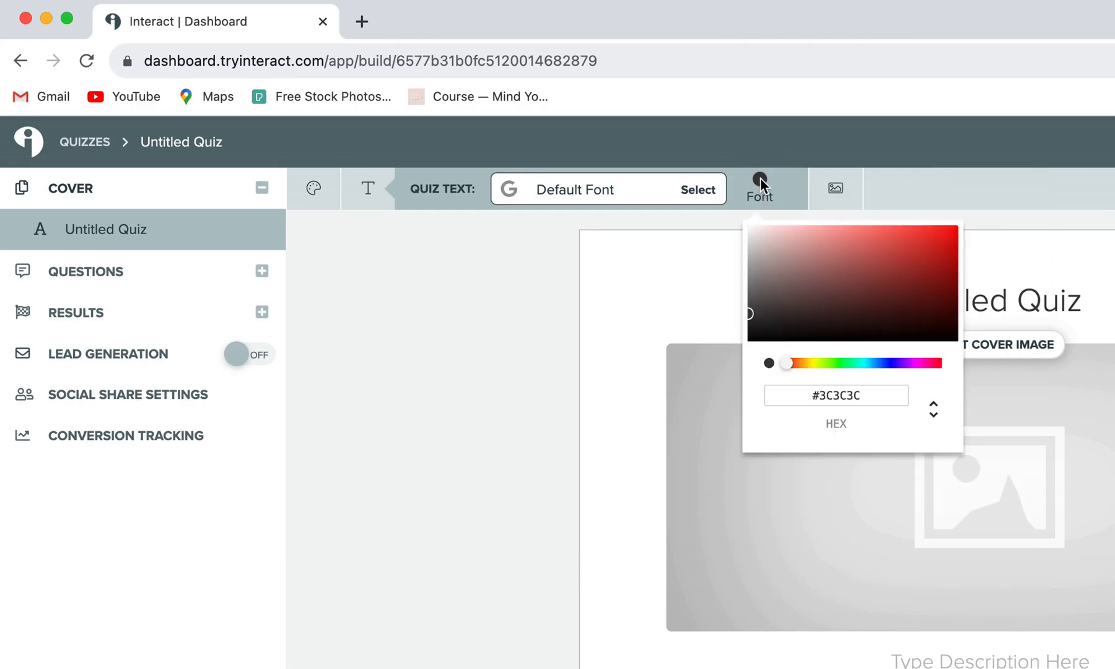
pyautogui.moveTo(763, 309); pyautogui.dragTo(747, 325)
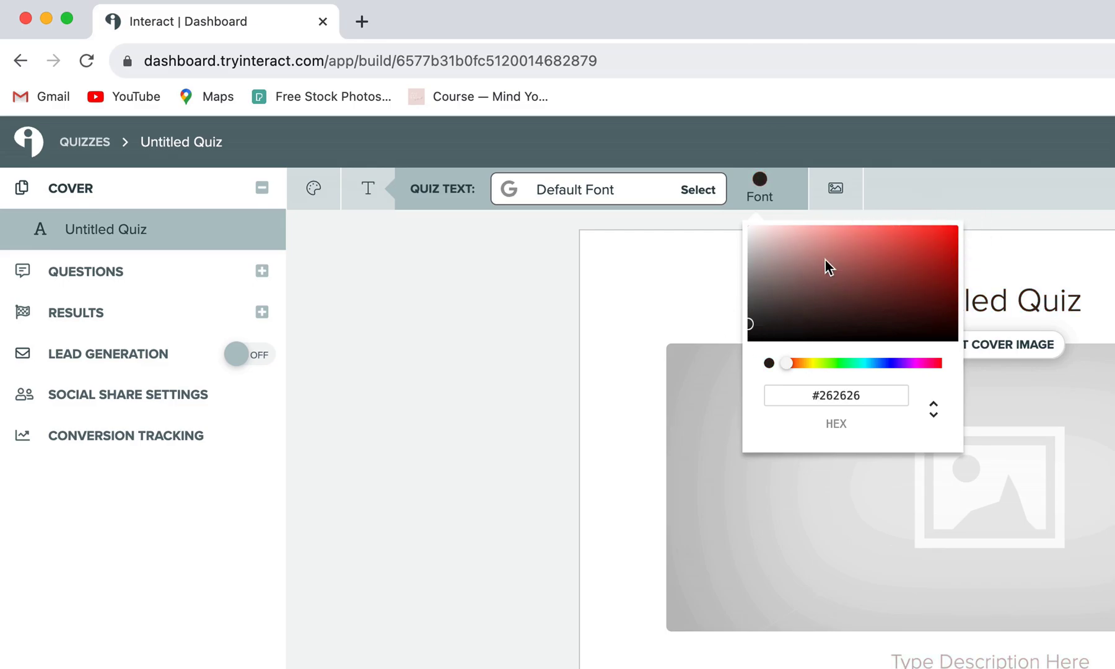
pyautogui.click(876, 395)
pyautogui.moveTo(875, 395); pyautogui.dragTo(779, 395)
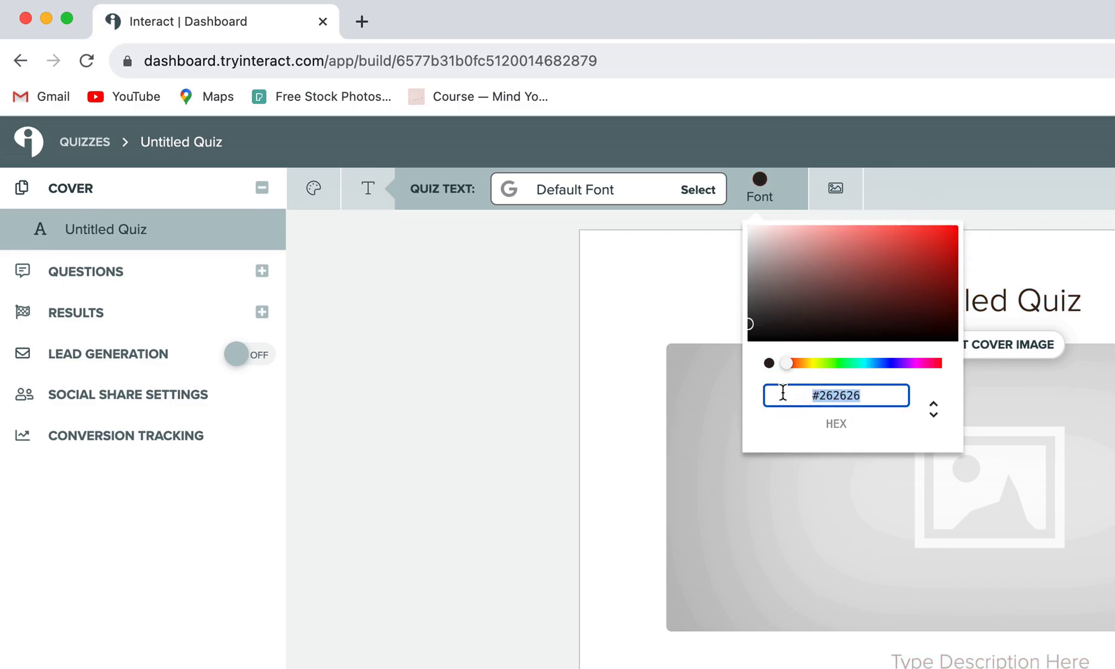
pyautogui.click(759, 185)
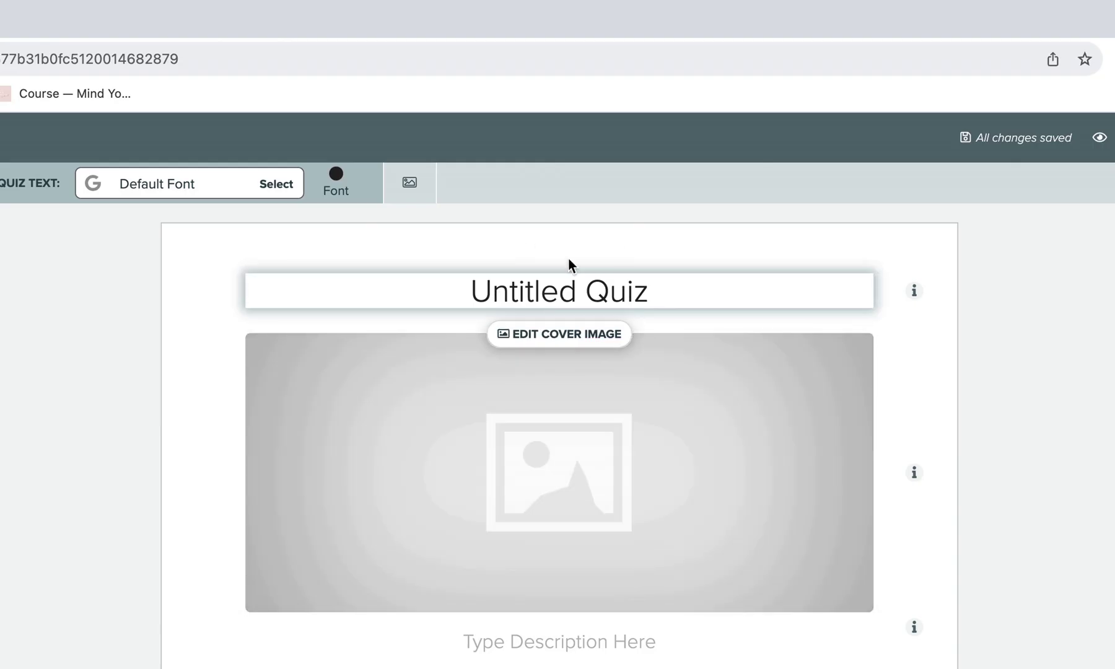
# - Replace 'Untitled Quiz' with the title 'What is the best resource for your personality type'
pyautogui.click(573, 291)
pyautogui.moveTo(662, 291); pyautogui.dragTo(448, 290)
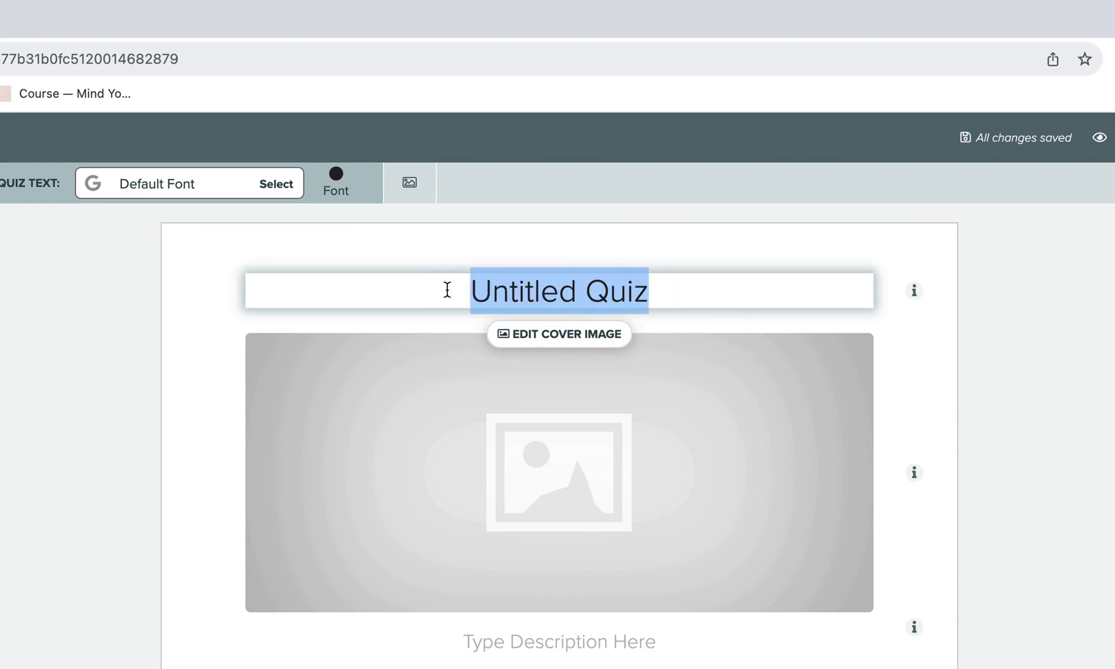
pyautogui.write('What is the best resour')
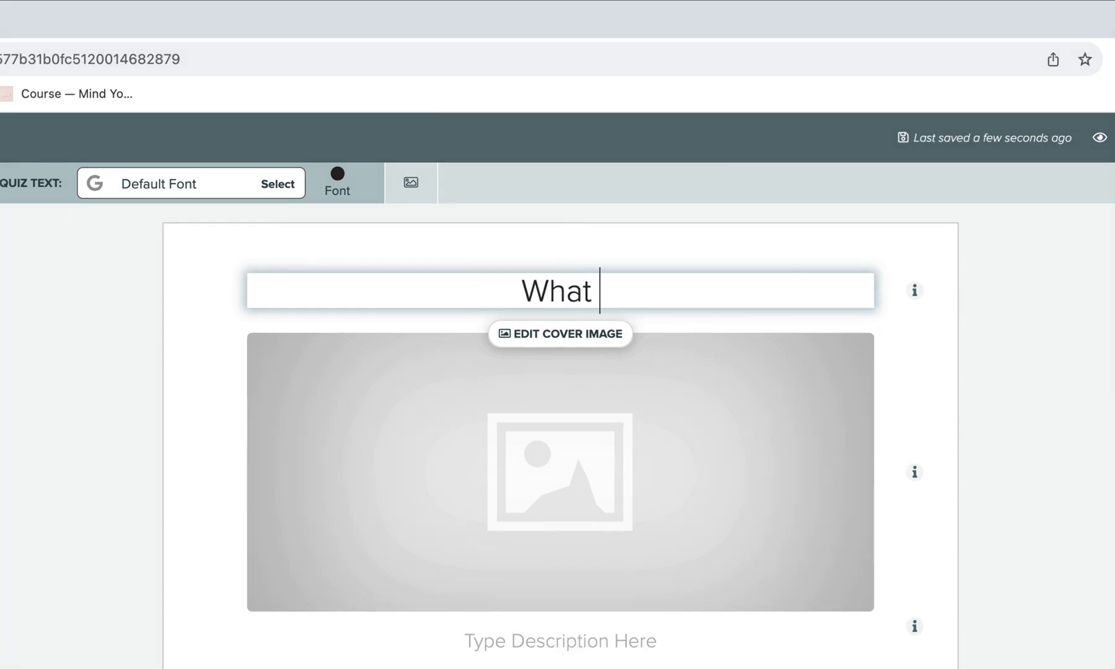
pyautogui.write('ce for your personality type')
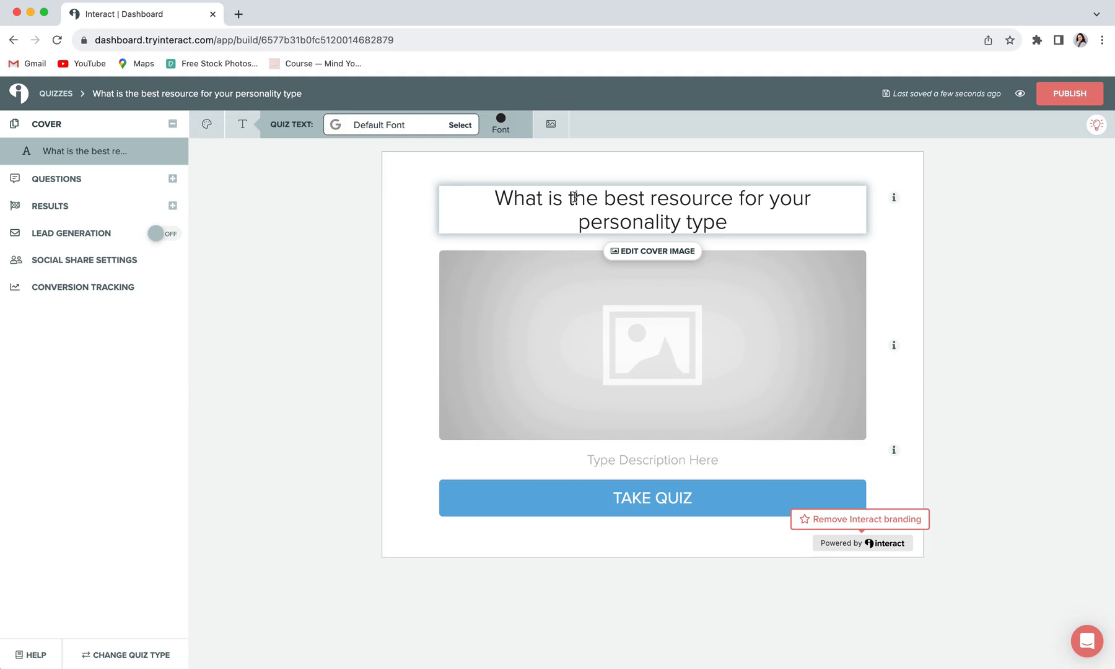
pyautogui.click(135, 402)
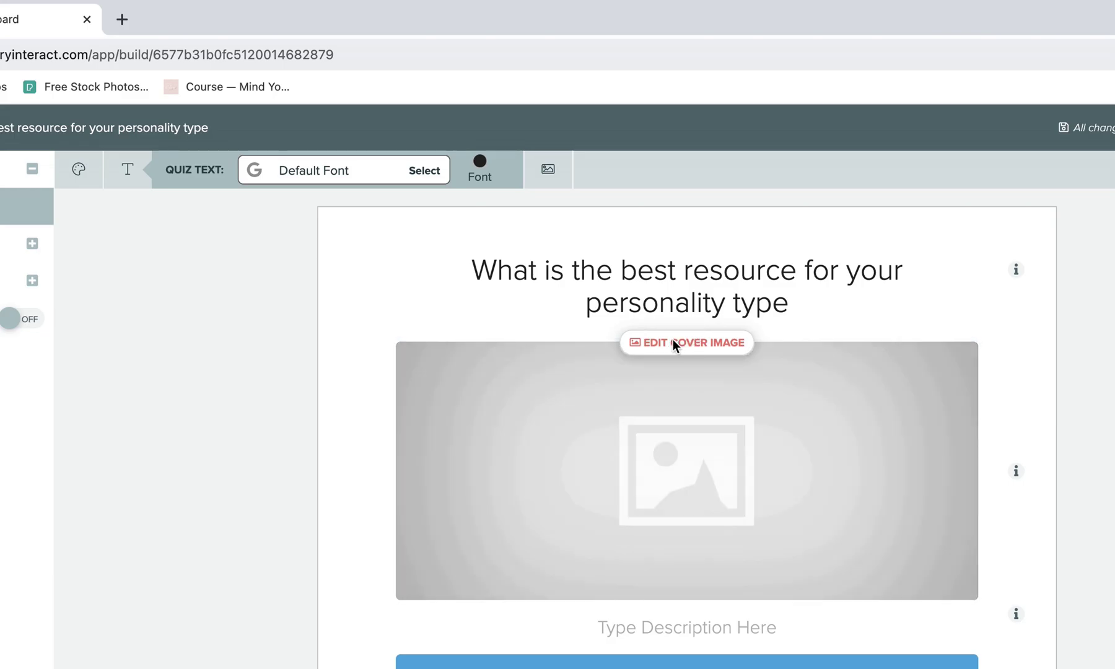
# - Search stock images for 'laptop' and set the laptop-and-latte photo as the cover, cropped slightly lower
pyautogui.click(673, 342)
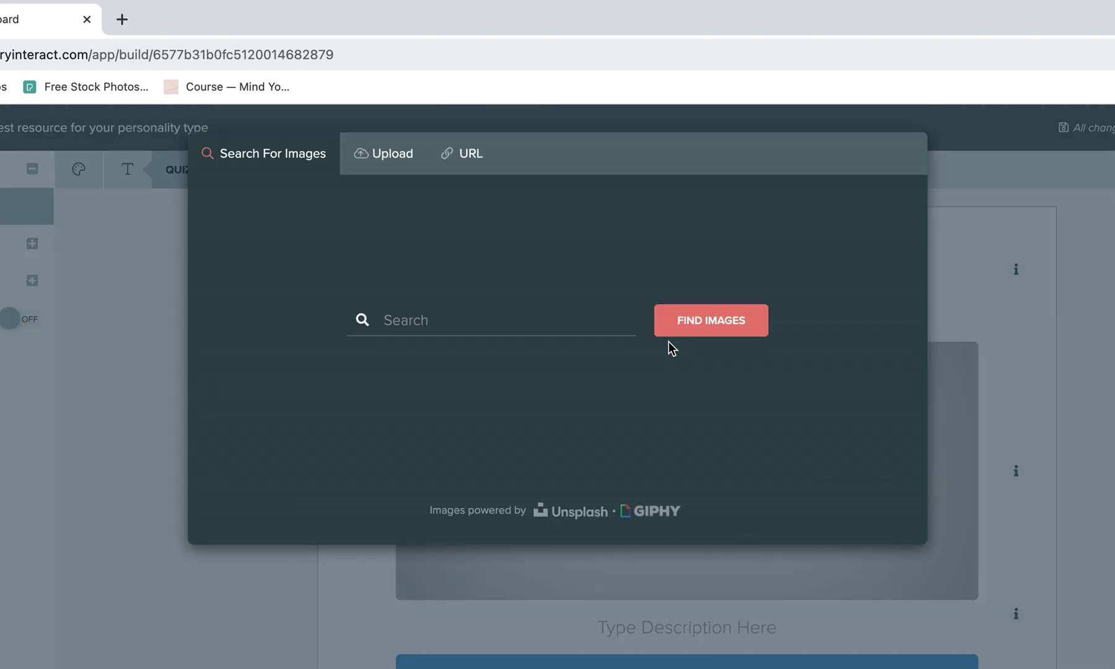
pyautogui.click(357, 156)
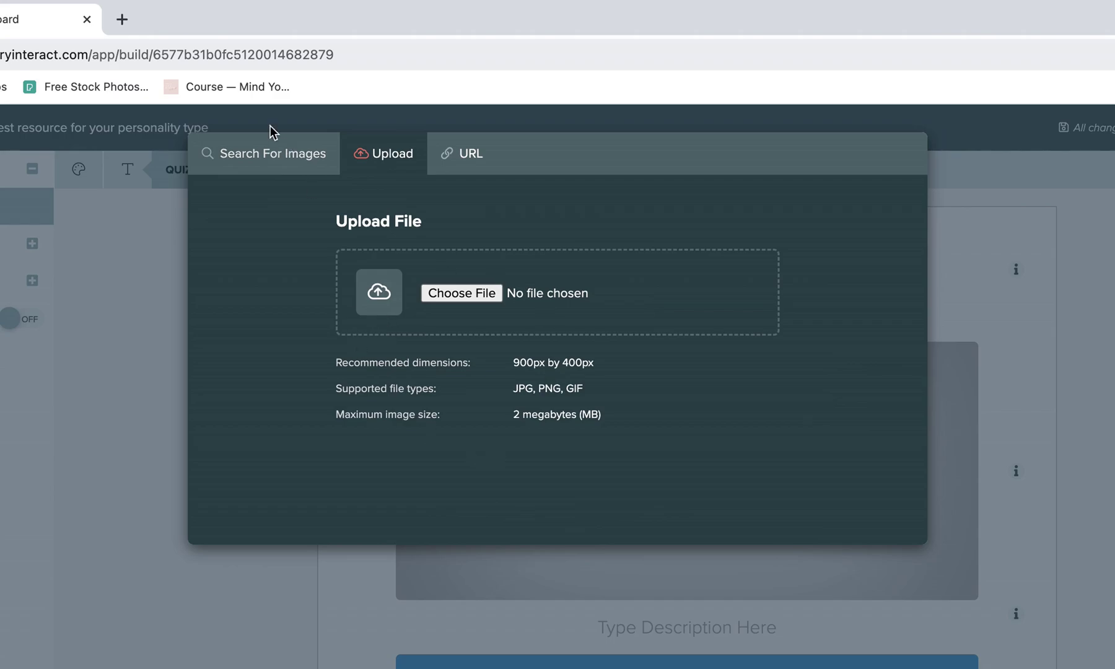
pyautogui.click(259, 163)
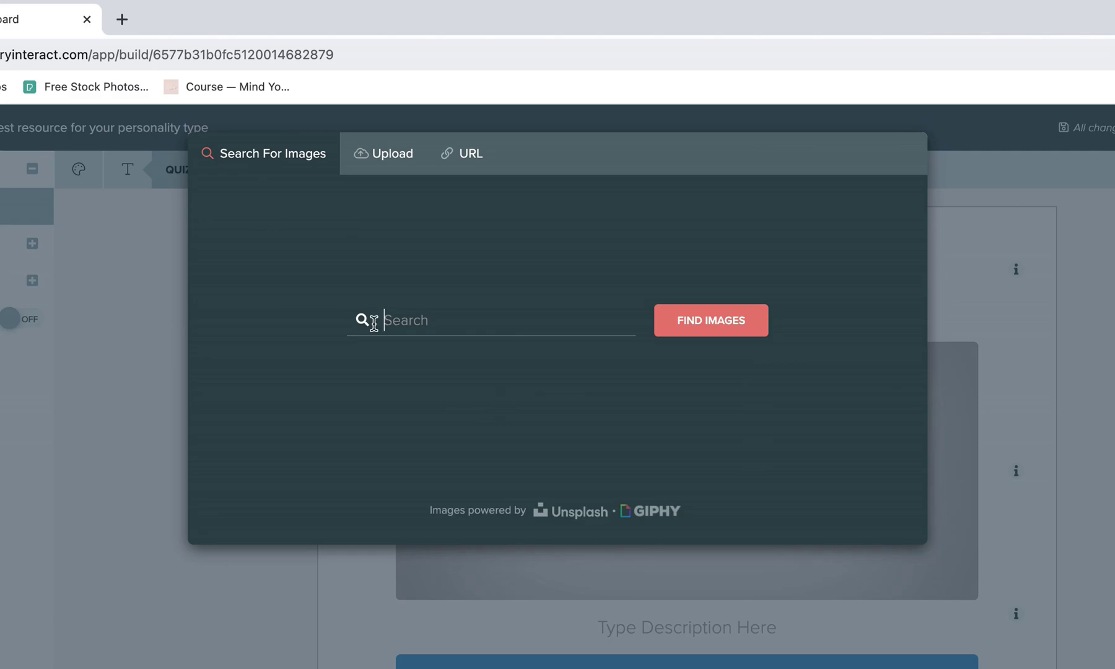
pyautogui.write('laptop')
pyautogui.click(714, 329)
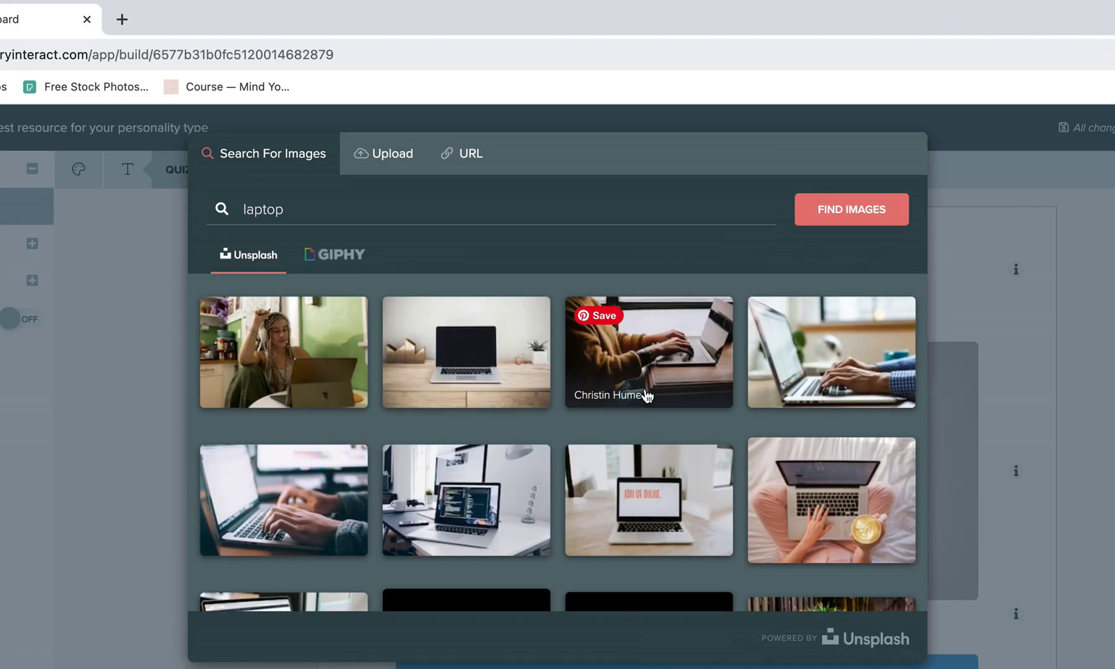
pyautogui.scroll(-5, 550, 416)
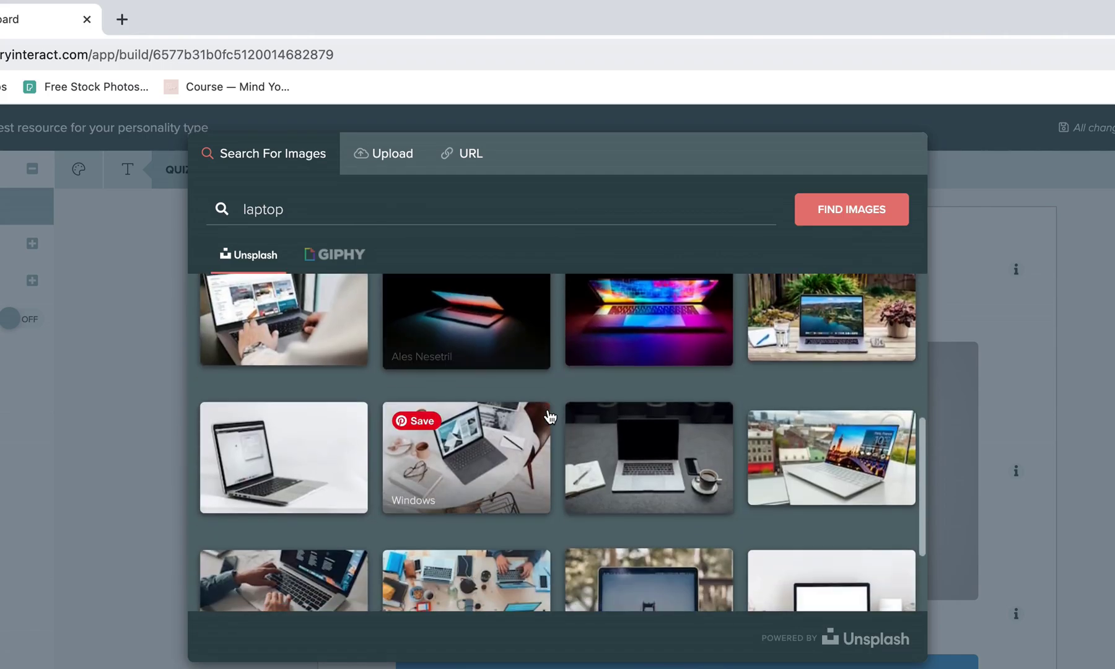
pyautogui.scroll(3, 550, 416)
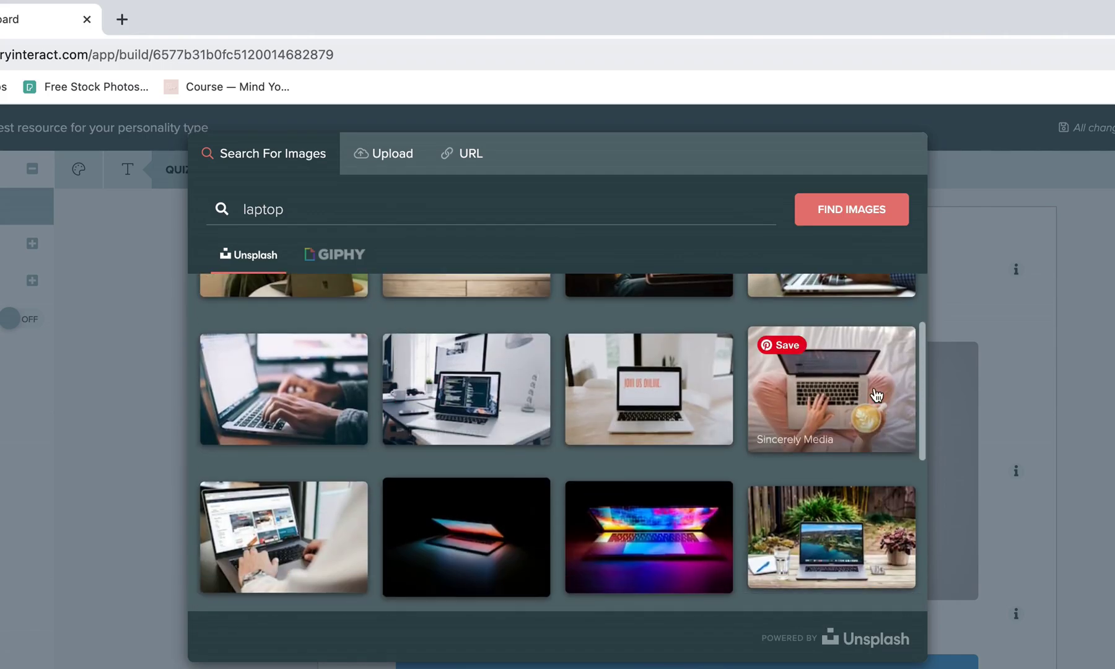
pyautogui.click(849, 392)
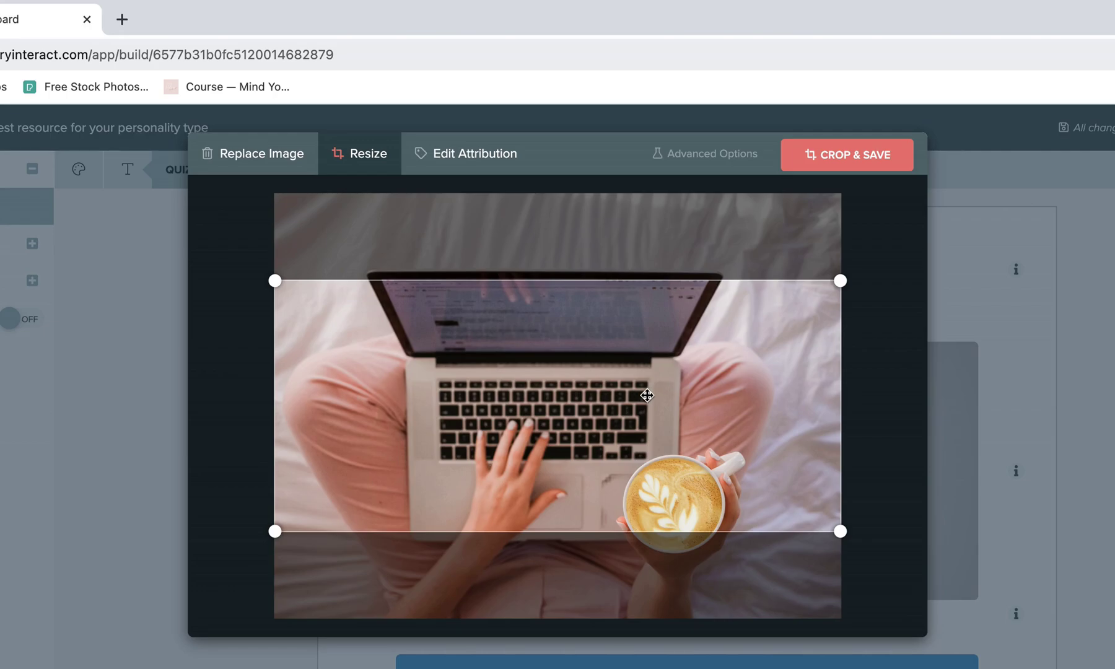
pyautogui.moveTo(646, 395); pyautogui.dragTo(642, 423)
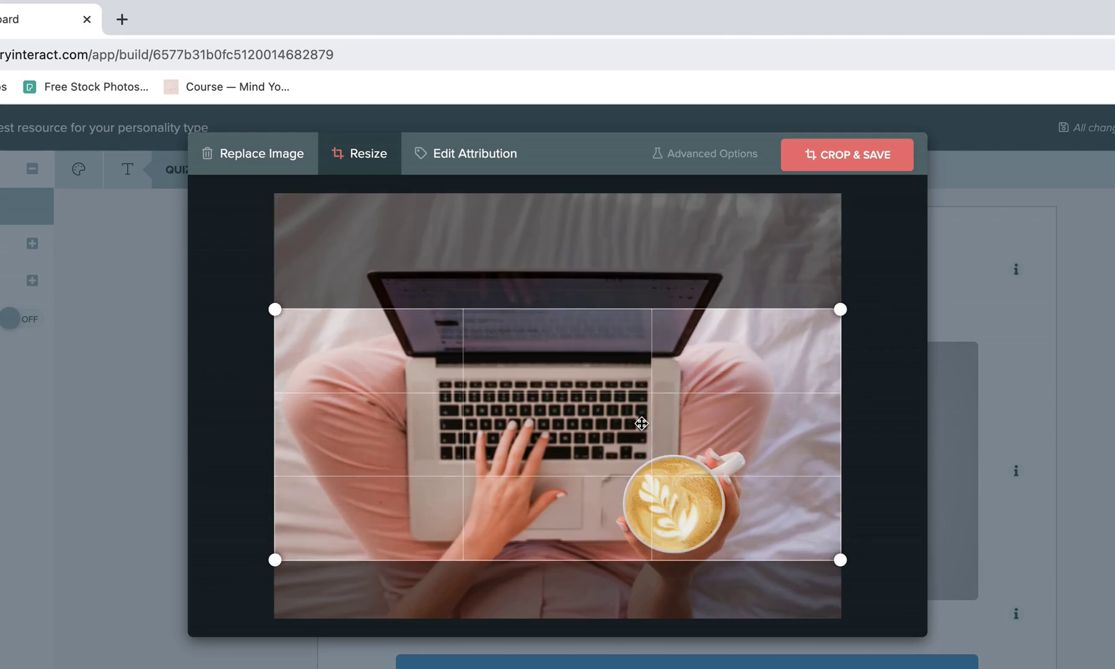
pyautogui.click(850, 167)
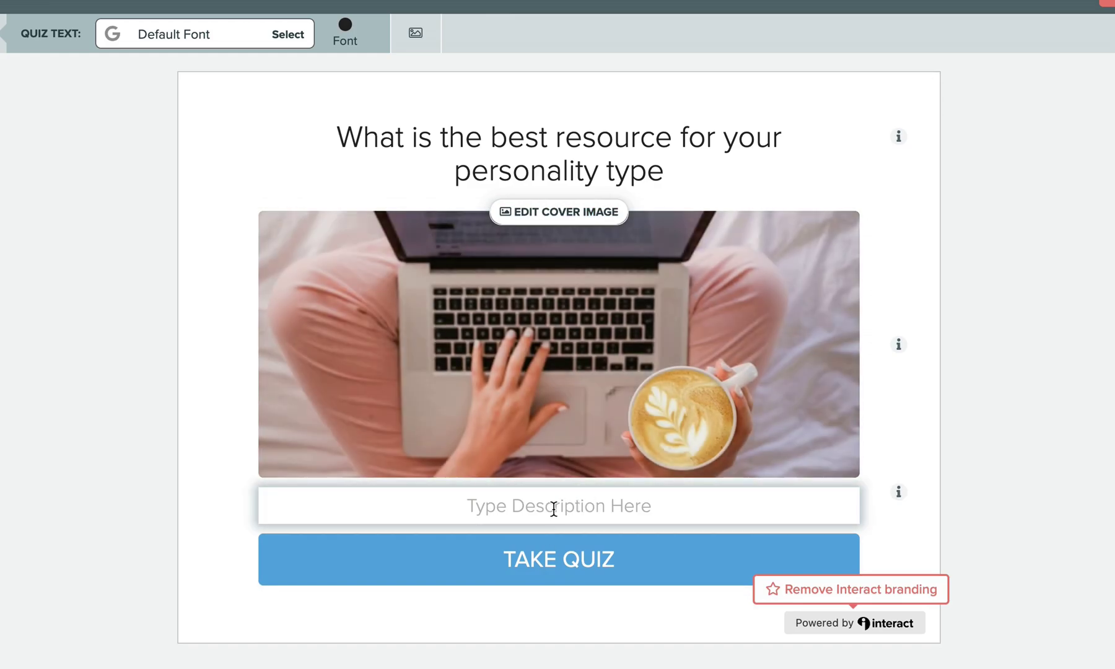
# - Enter the description 'Take this quiz to find the perfect resource for you and your business!' and select the TAKE QUIZ label
pyautogui.click(550, 506)
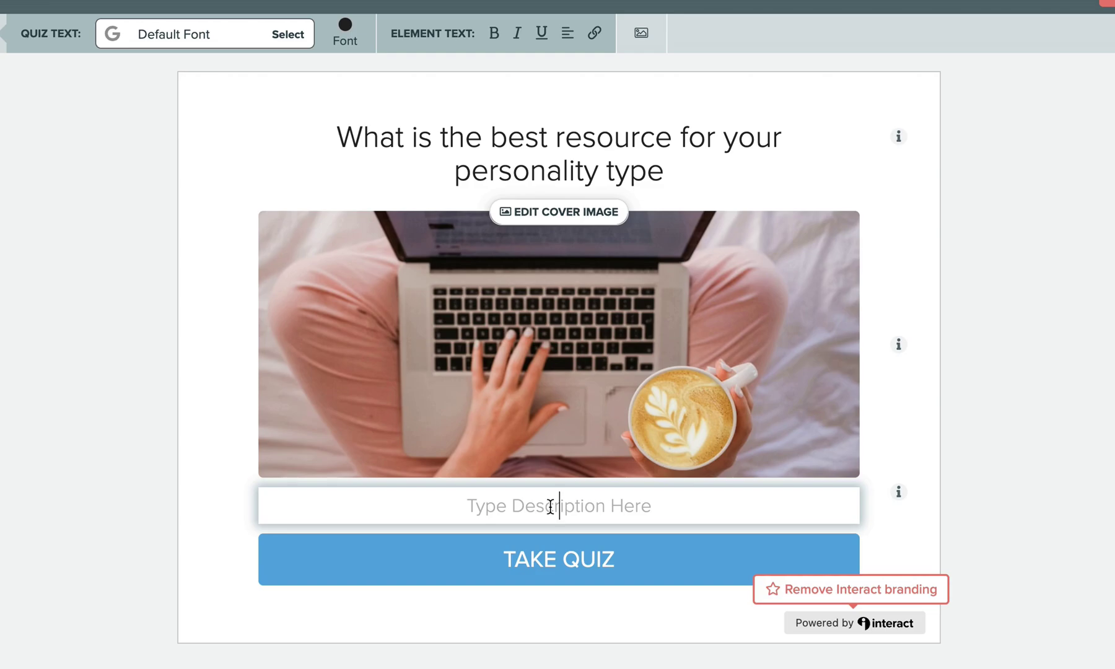
pyautogui.click(554, 560)
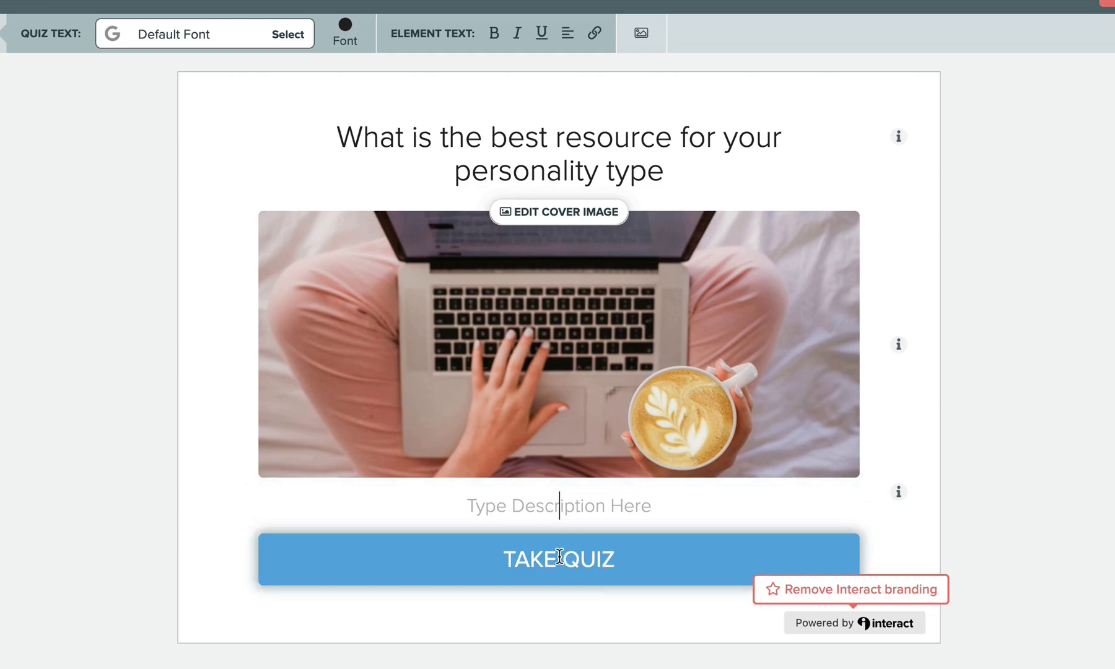
pyautogui.moveTo(622, 559); pyautogui.dragTo(456, 556)
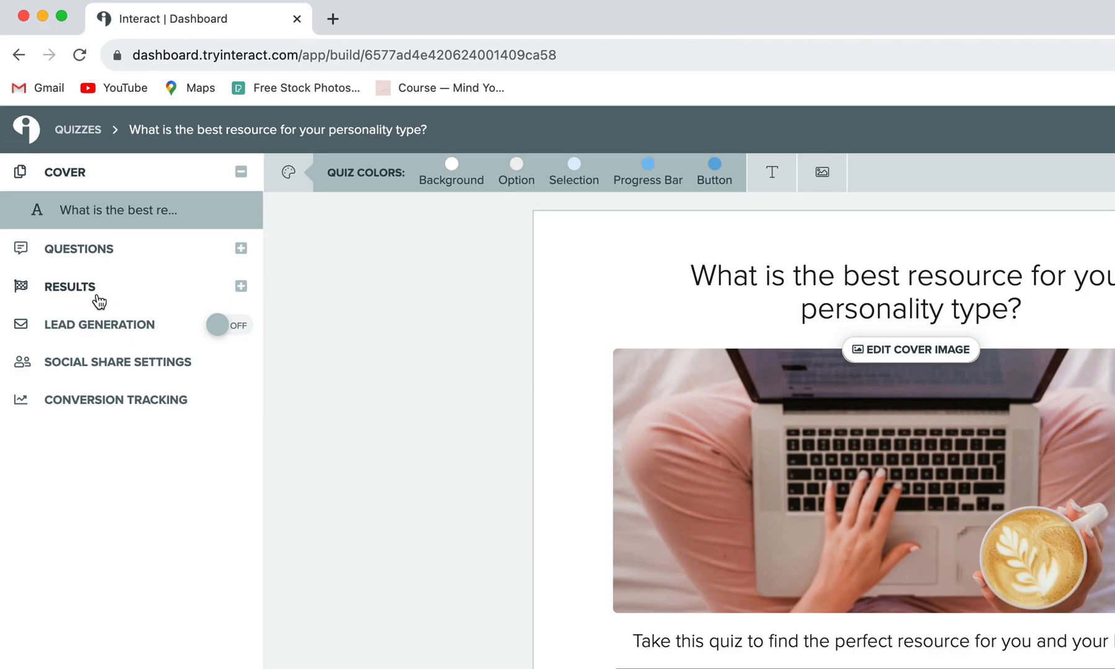
# - Expand RESULTS in the sidebar to show the Workbook result page
pyautogui.click(93, 290)
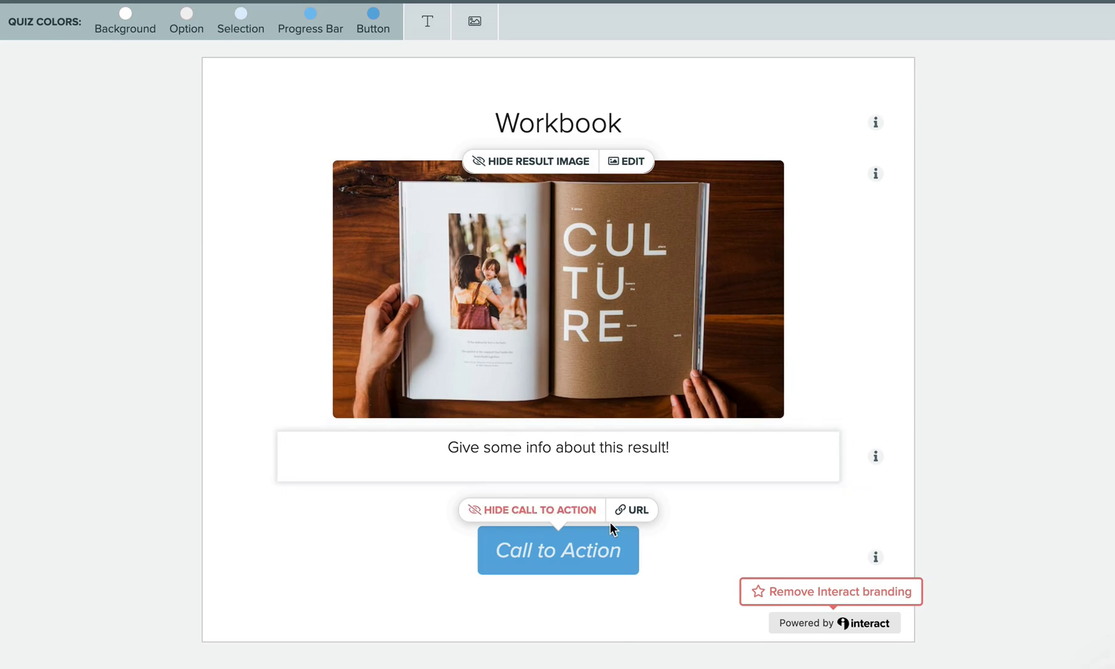
# - Save the Workbook call-to-action link with 'Open link in new tab' enabled
pyautogui.click(633, 511)
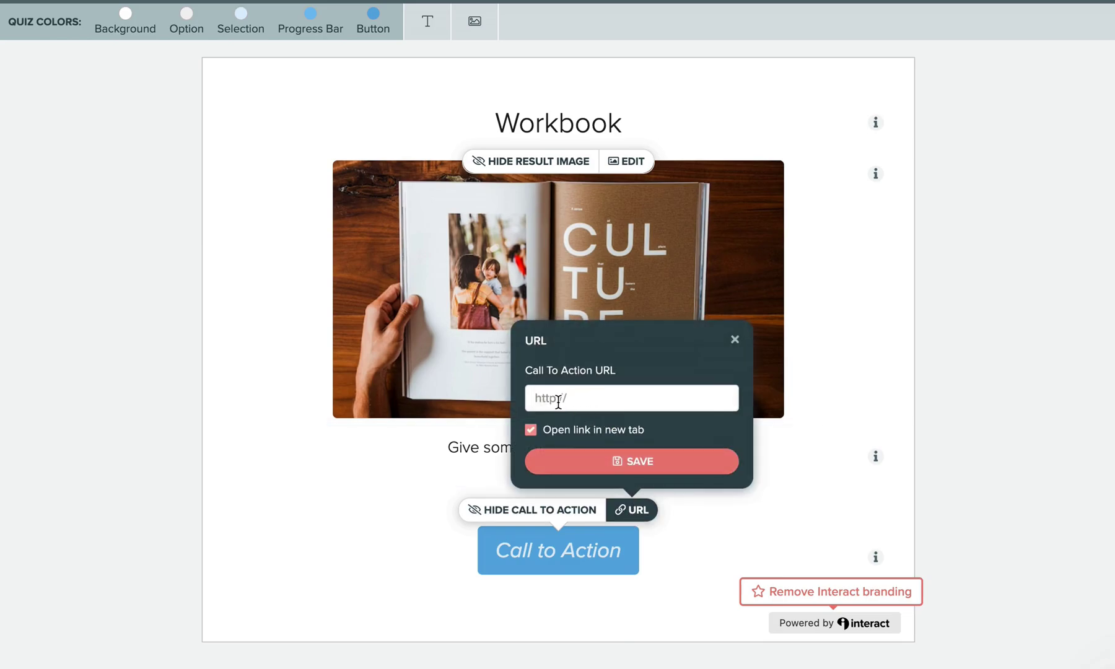
pyautogui.click(621, 465)
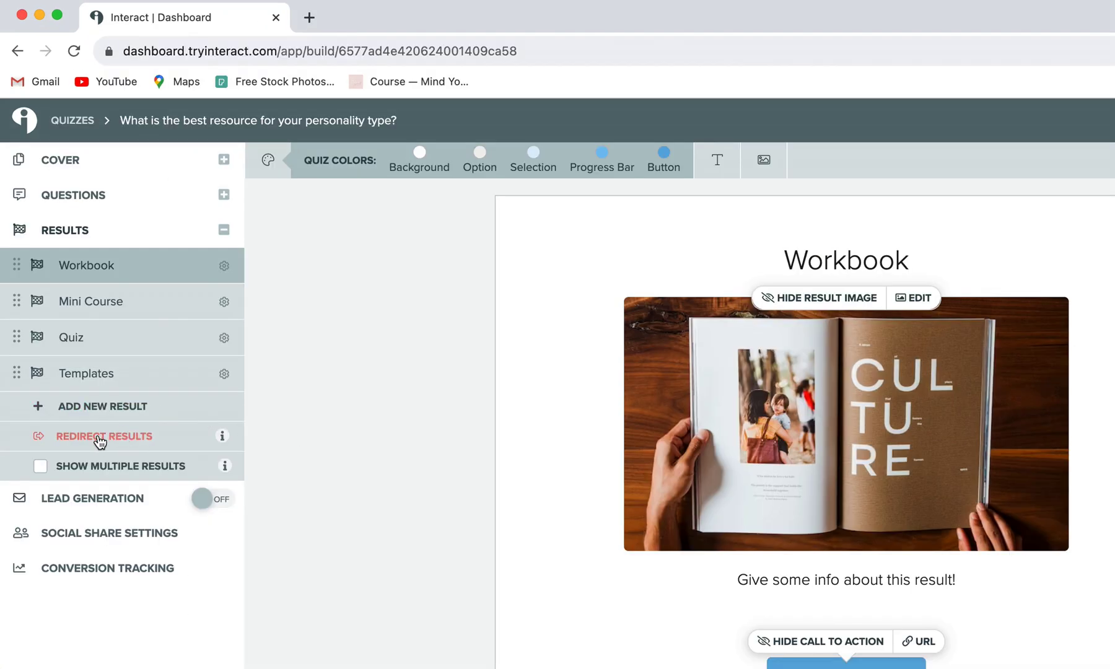
pyautogui.click(76, 340)
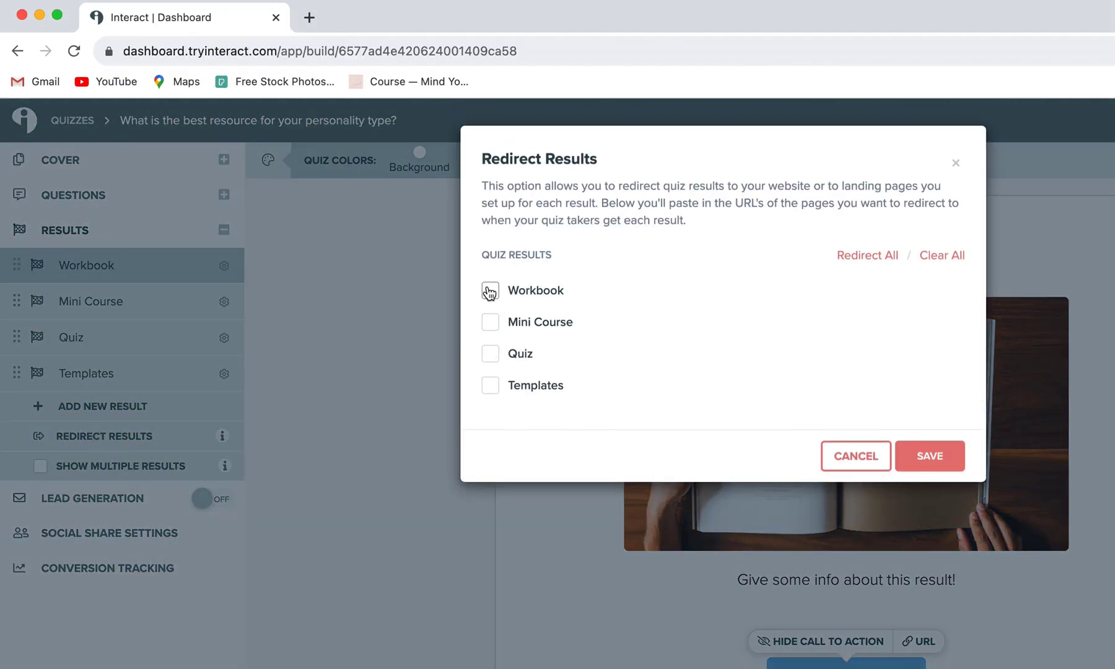
pyautogui.click(490, 289)
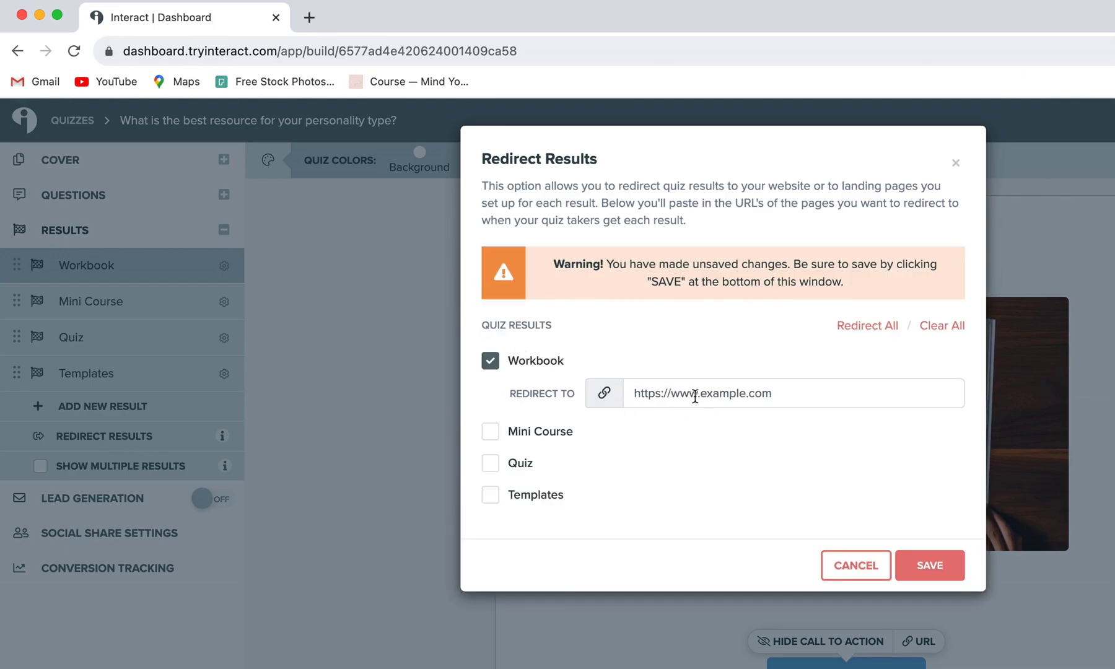
pyautogui.click(456, 491)
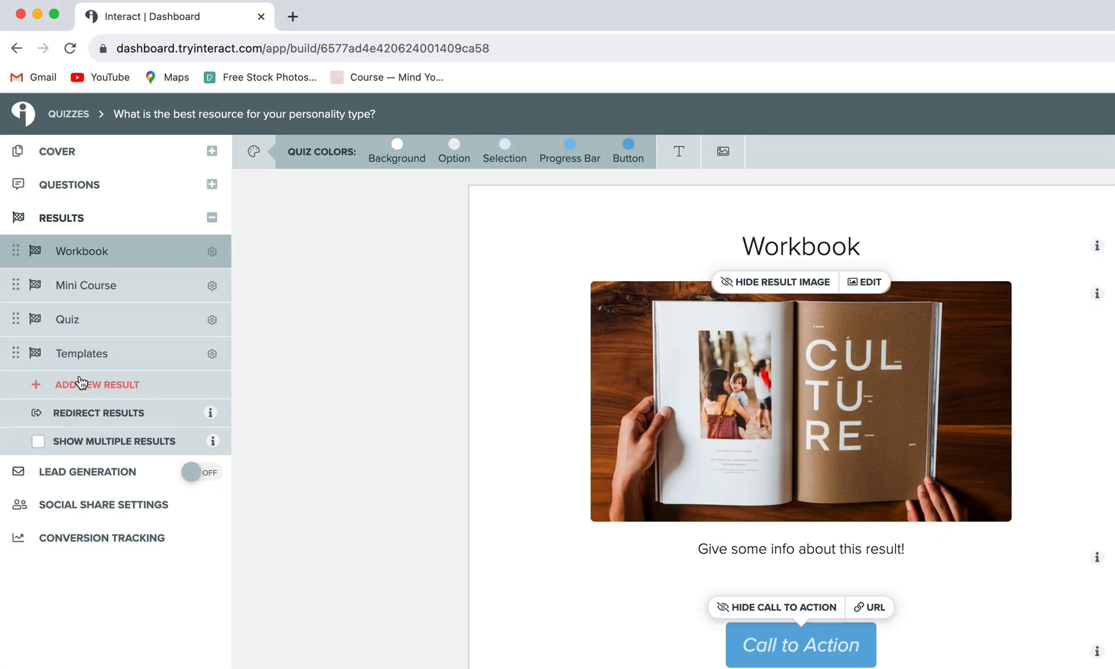
# - Add a blank Result 5, then remove it again so four results remain
pyautogui.click(78, 390)
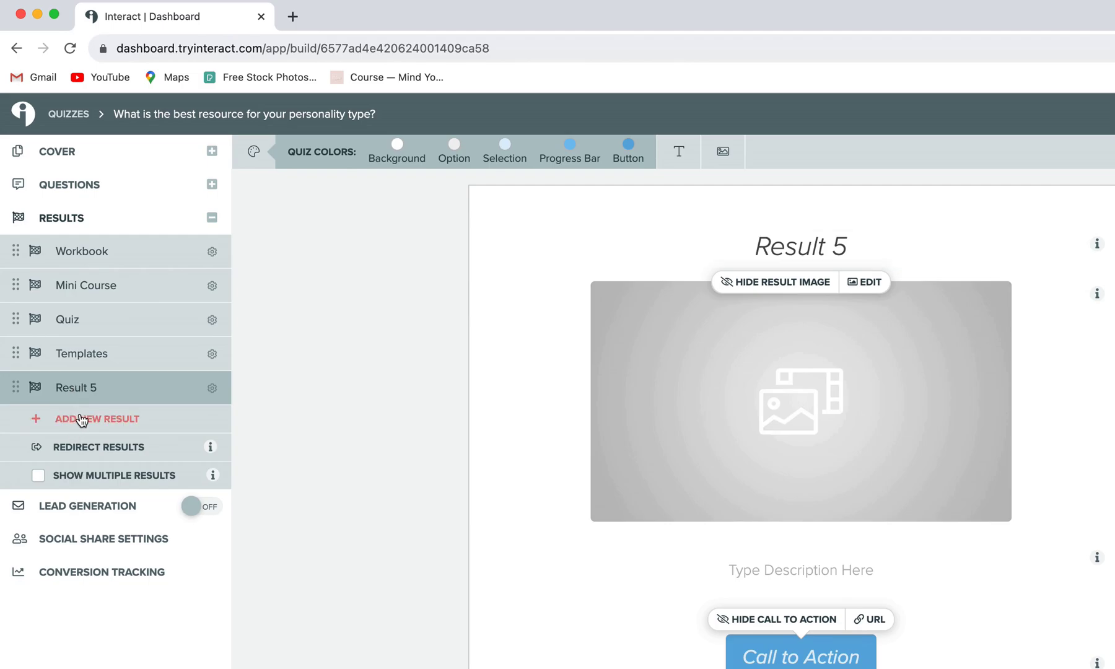
pyautogui.click(213, 390)
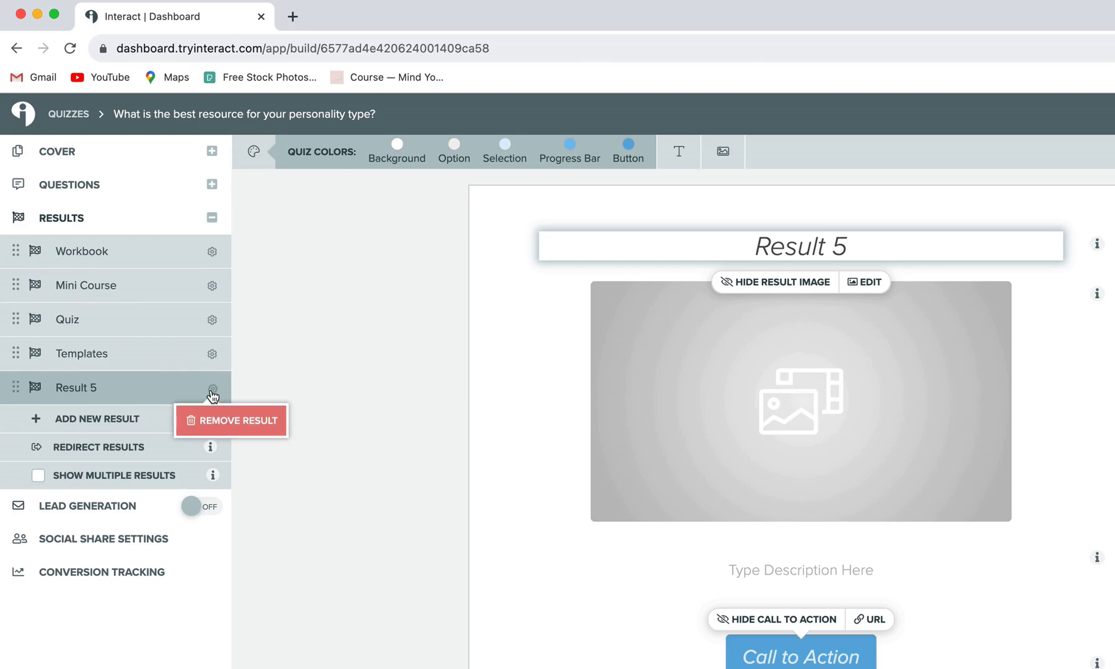
pyautogui.click(212, 423)
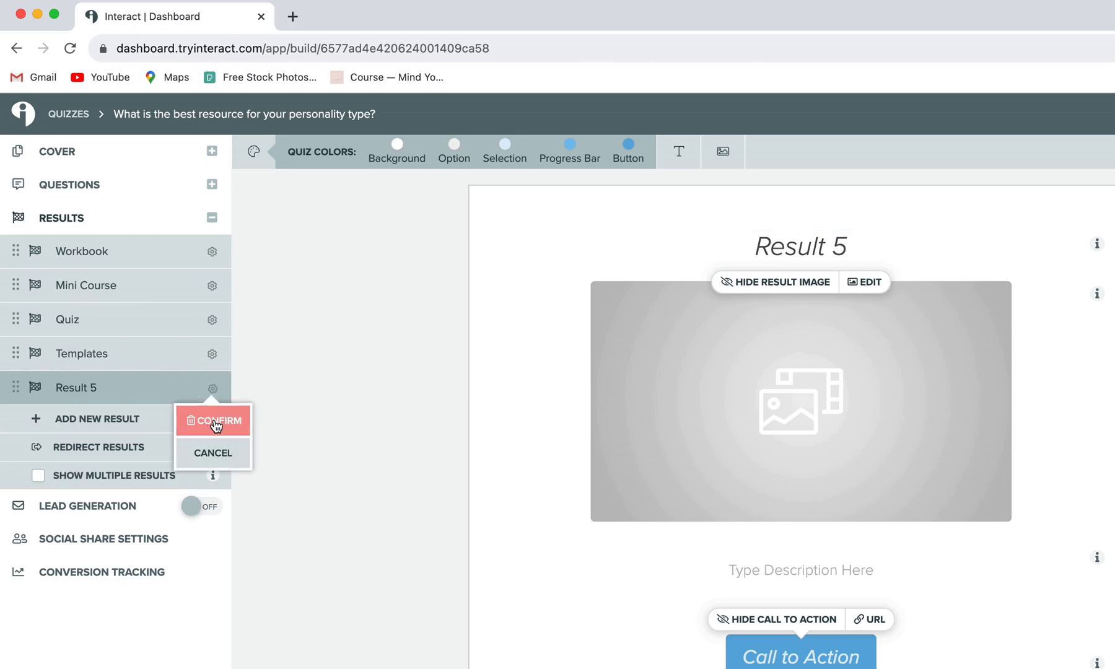
pyautogui.click(214, 424)
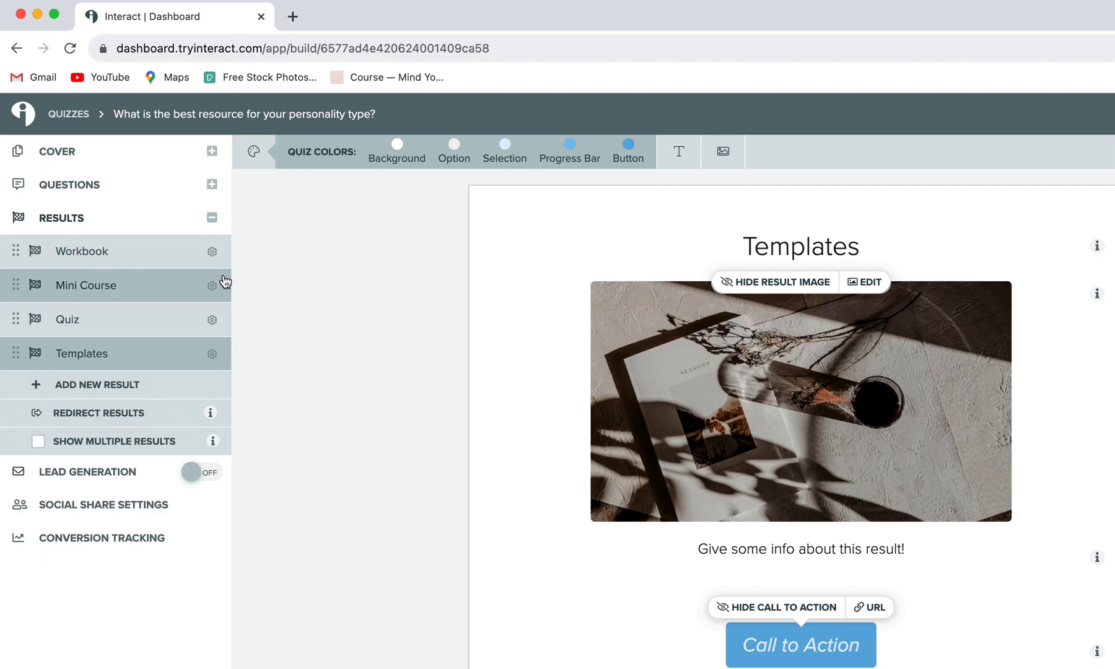
# - Add five new questions to the QUESTIONS list, bringing it to Question 7
pyautogui.click(78, 187)
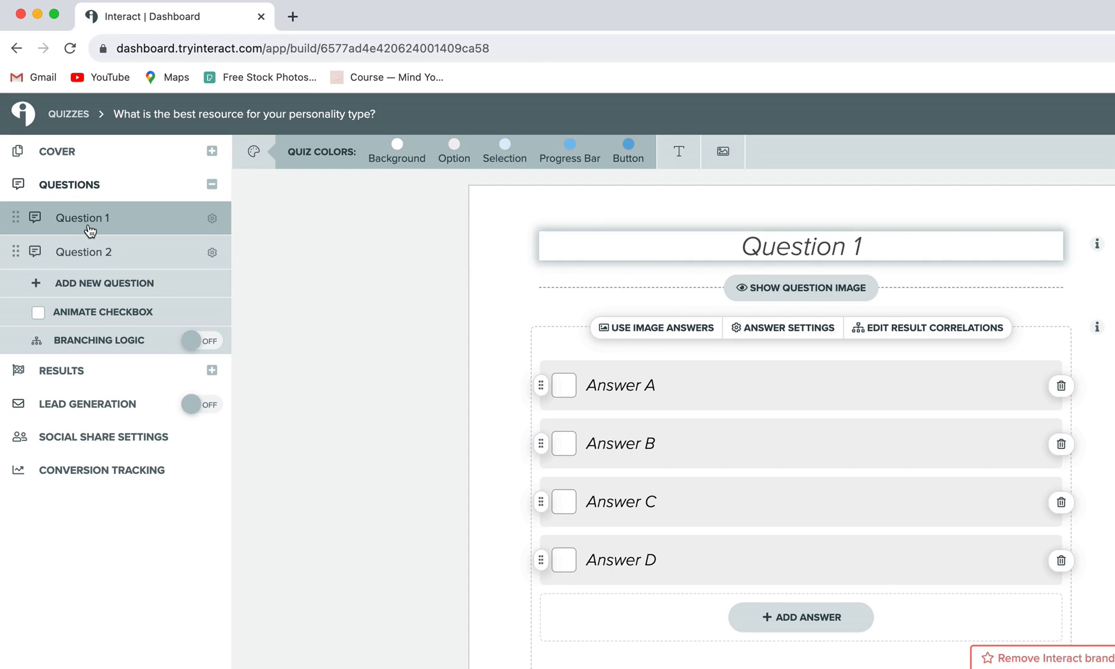
pyautogui.click(55, 286)
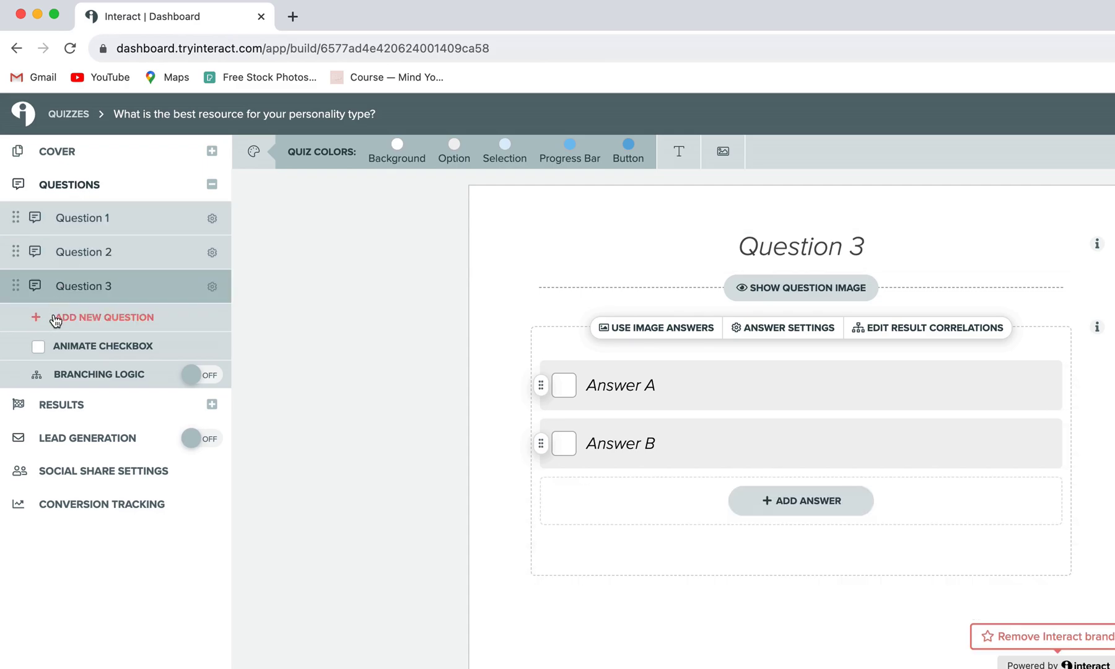
pyautogui.click(56, 319)
pyautogui.click(50, 351)
pyautogui.click(46, 386)
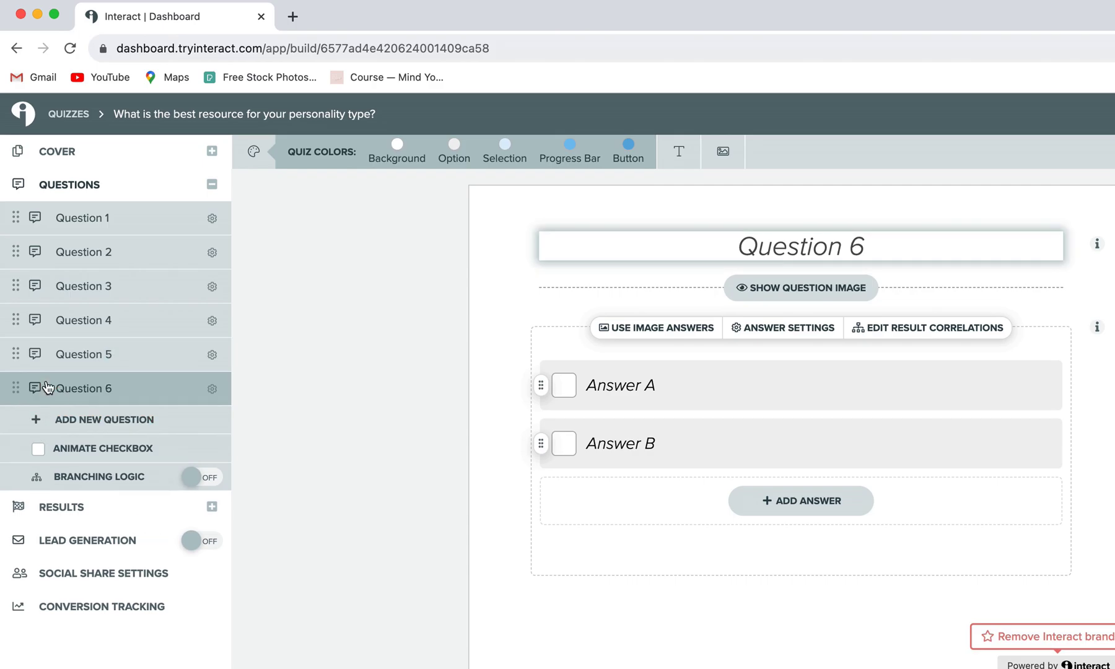
pyautogui.click(48, 421)
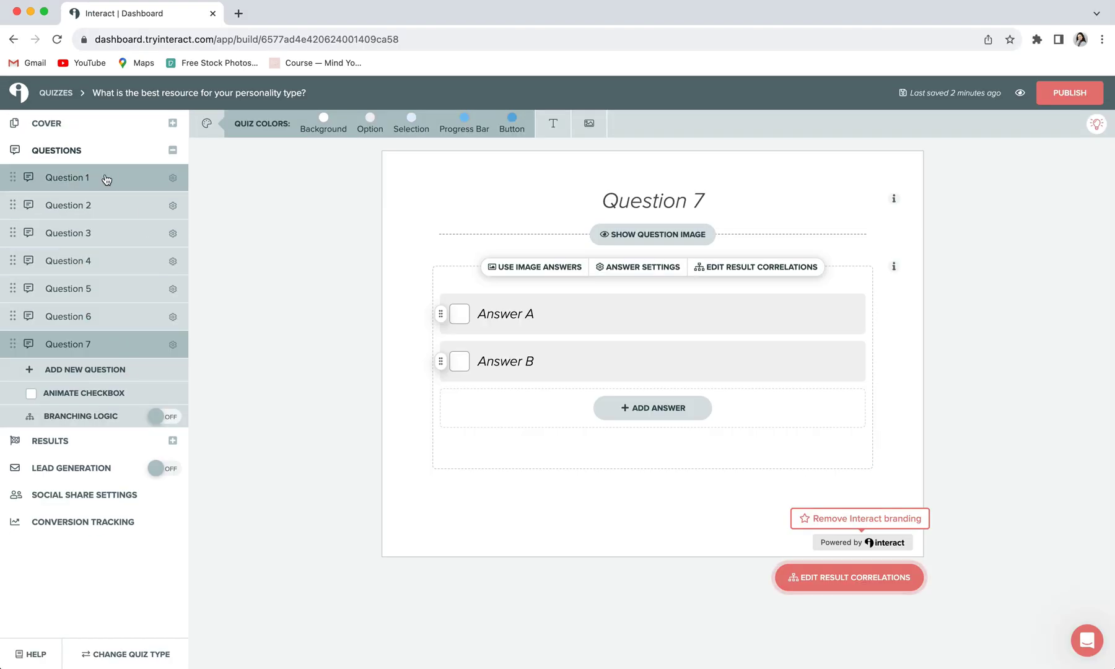
# - Add Answer C and Answer D to Question 1
pyautogui.click(127, 219)
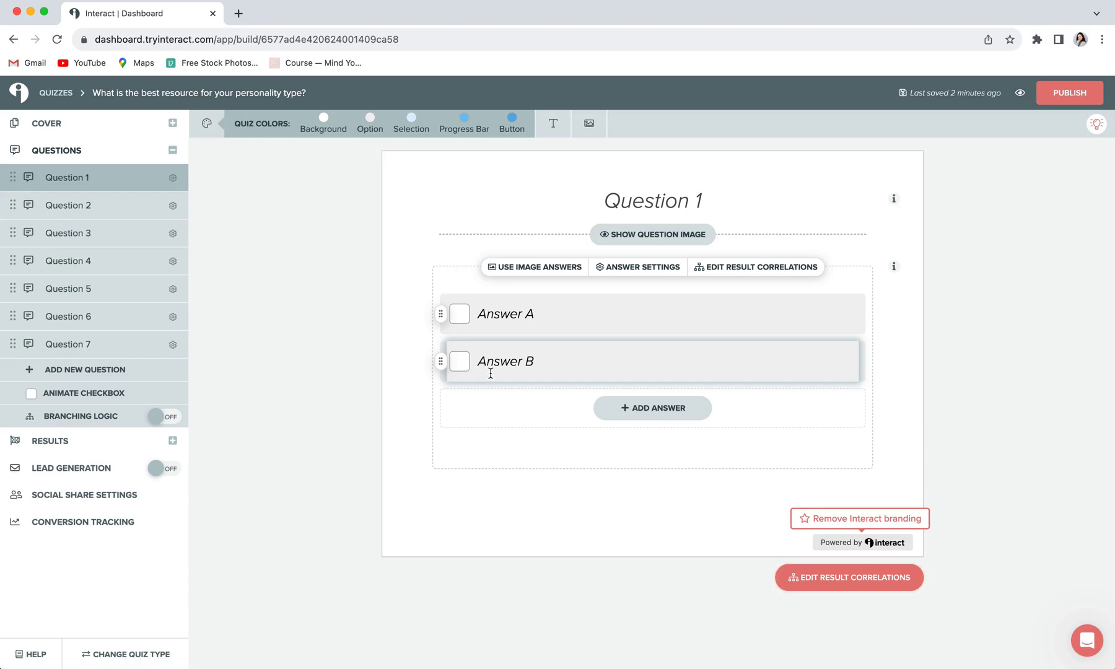
pyautogui.click(634, 409)
pyautogui.click(632, 456)
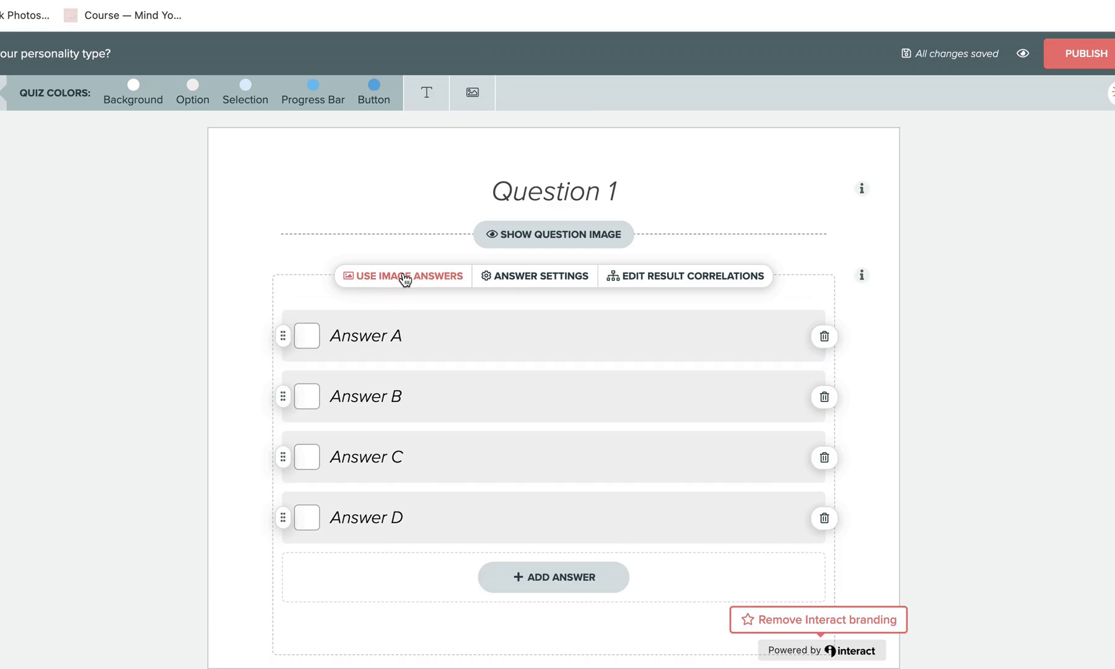
# - Switch Question 1 to image answers, adding placeholder picture cards for Answers A–D
pyautogui.click(534, 268)
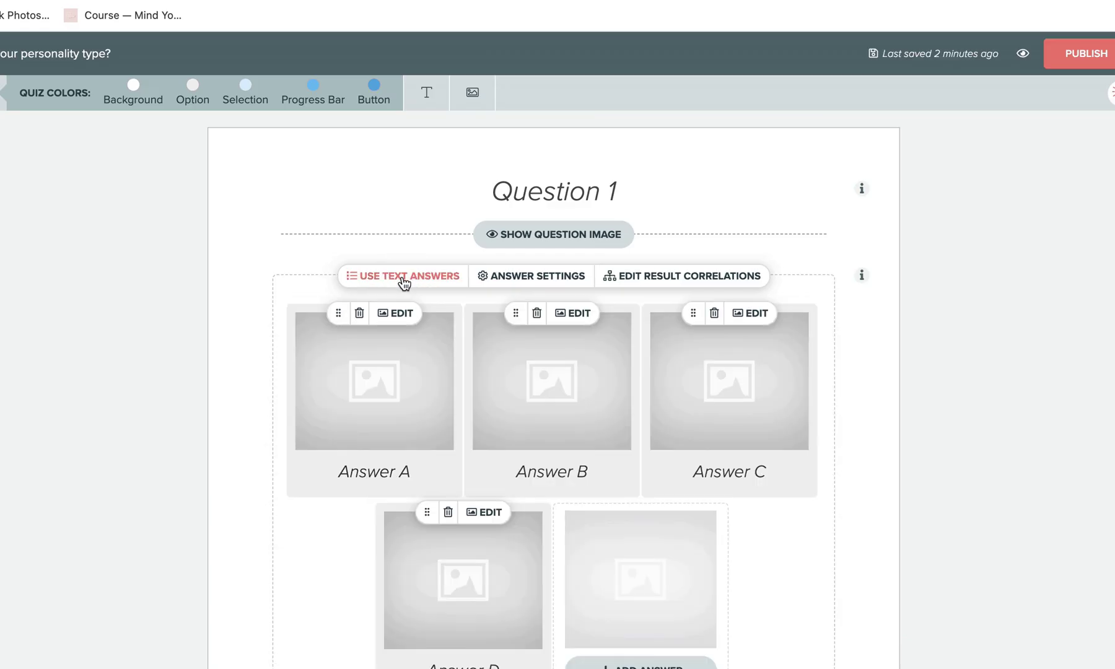
pyautogui.scroll(-1, 398, 372)
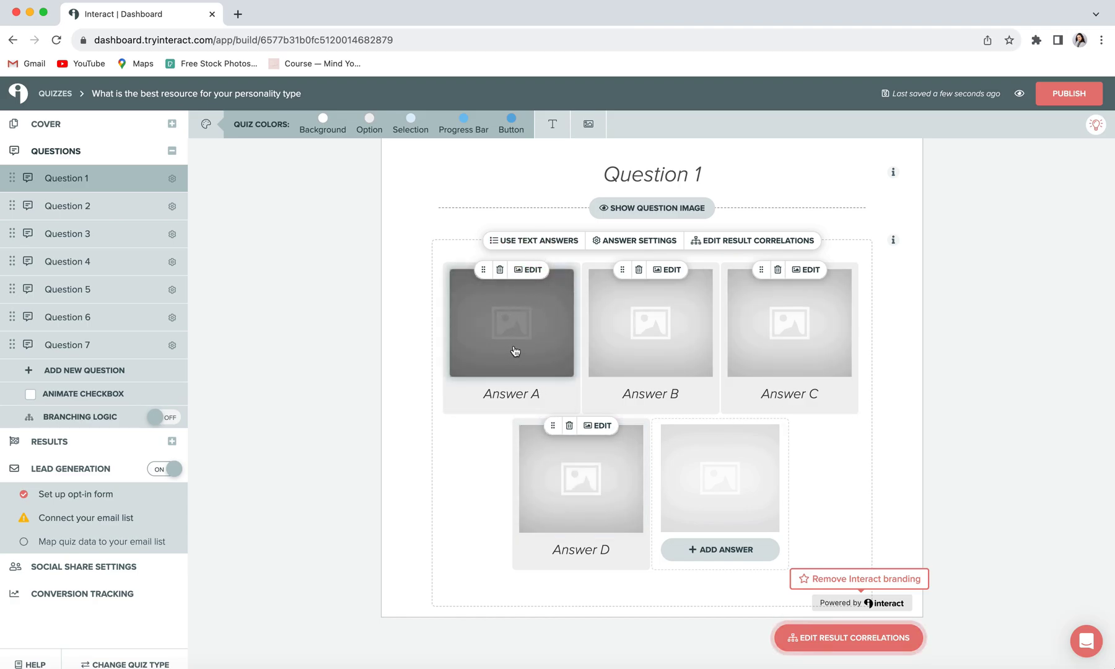
# - Open Answer A's image picker and search online images for 'pizza'
pyautogui.click(521, 329)
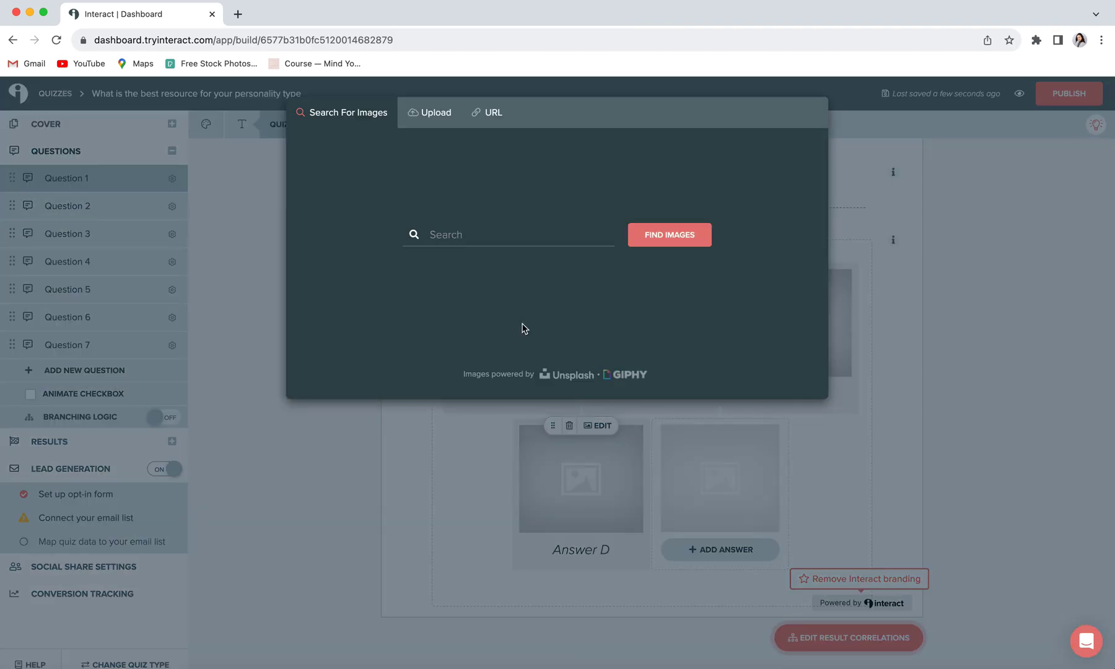
pyautogui.click(427, 115)
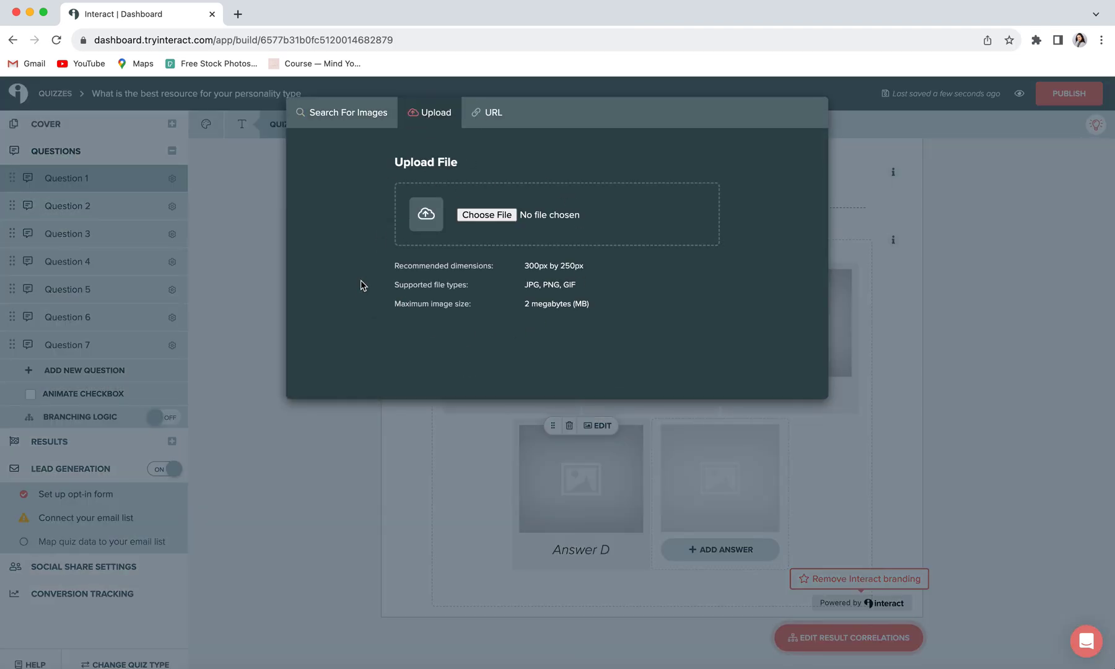
pyautogui.click(359, 114)
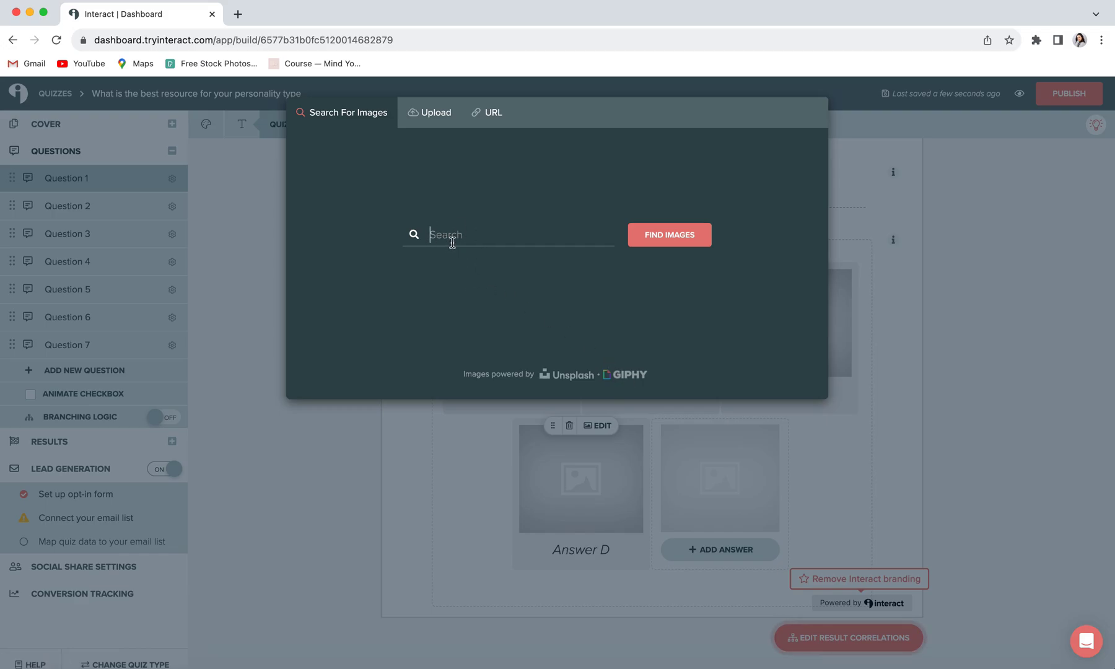
pyautogui.write('pizza')
pyautogui.click(651, 239)
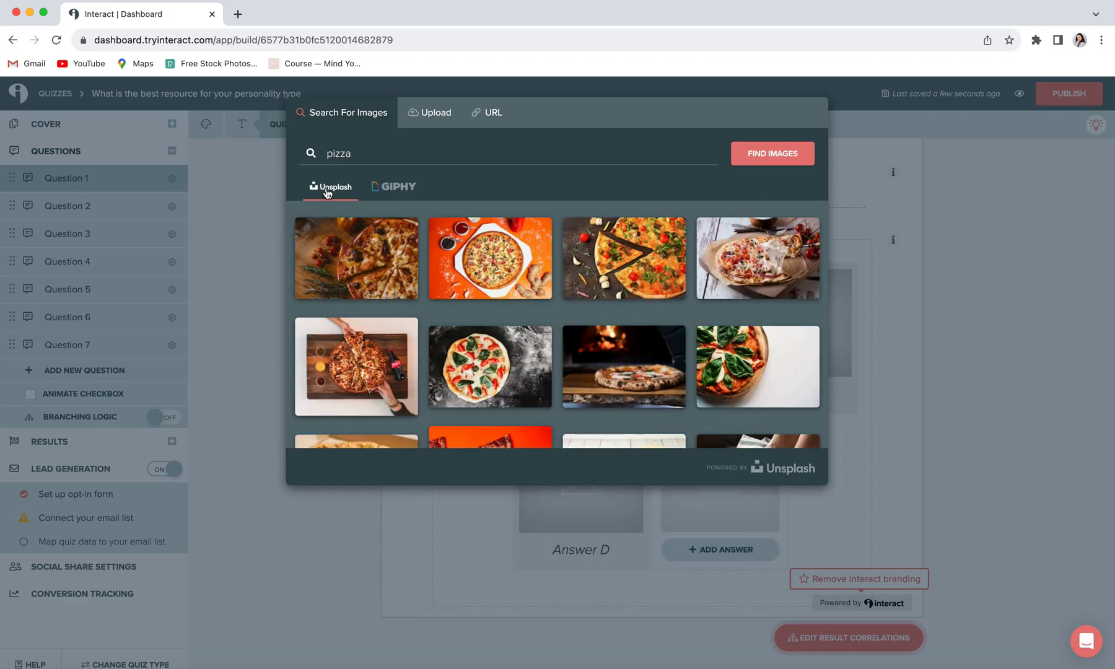
pyautogui.scroll(-5, 558, 331)
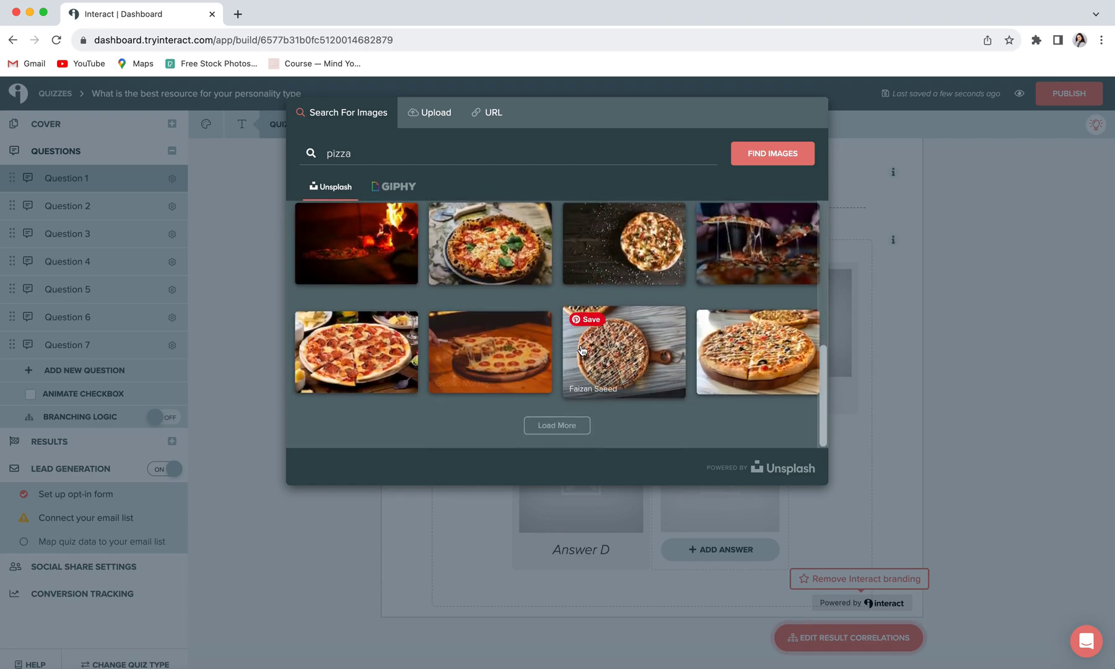
pyautogui.scroll(5, 579, 341)
pyautogui.scroll(1, 582, 351)
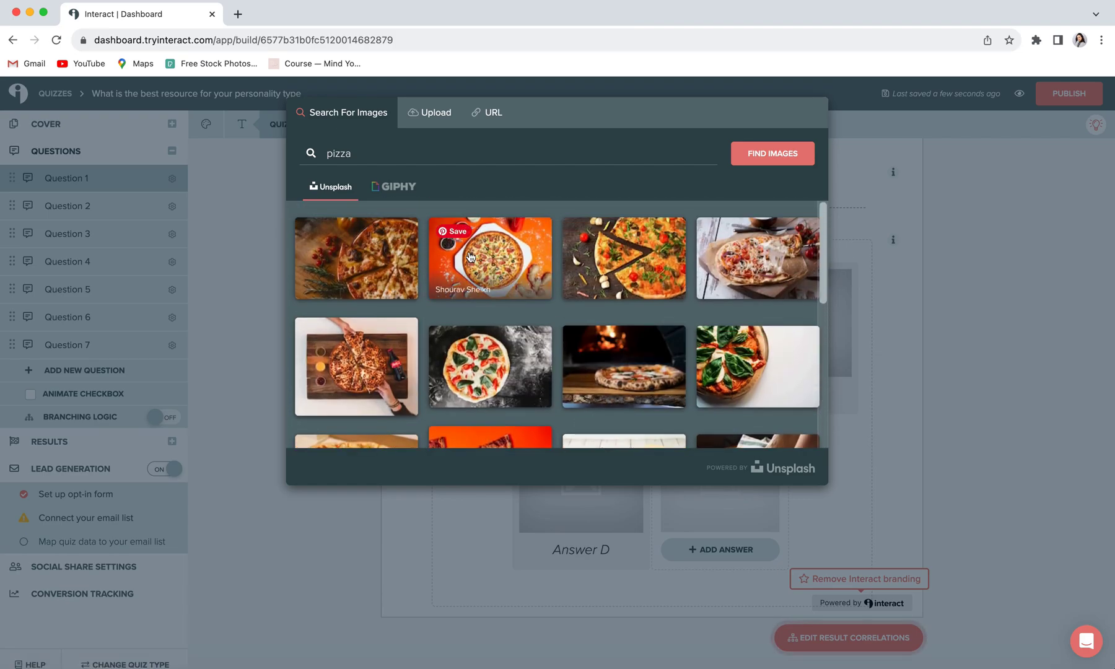
# - From the GIPHY results, load more and save the 'Where's the pizza?' GIF as Answer A's image
pyautogui.click(398, 188)
pyautogui.scroll(-5, 541, 335)
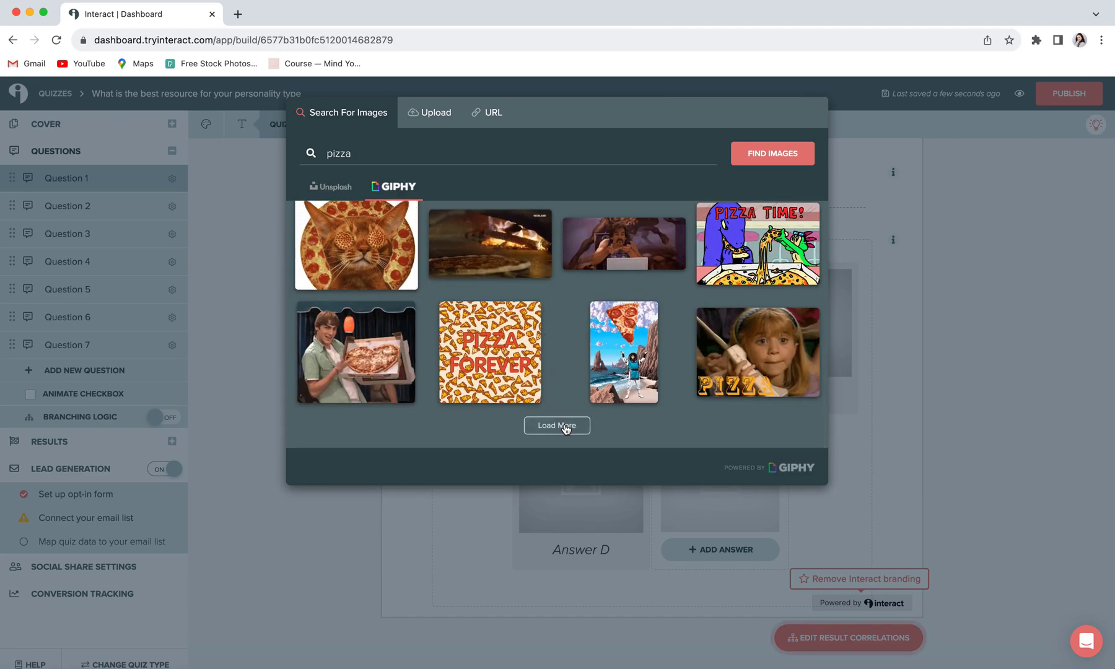
pyautogui.click(556, 425)
pyautogui.scroll(-1, 561, 372)
pyautogui.scroll(2, 556, 350)
pyautogui.scroll(4, 557, 350)
pyautogui.scroll(-2, 566, 357)
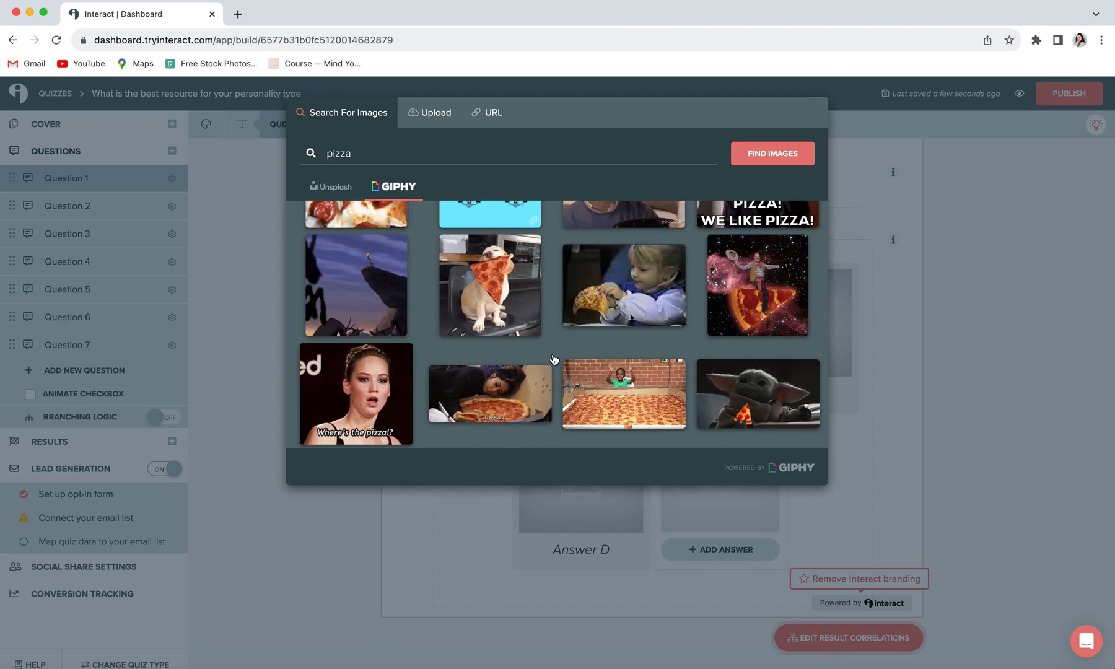
pyautogui.scroll(-3, 496, 347)
pyautogui.scroll(2, 347, 332)
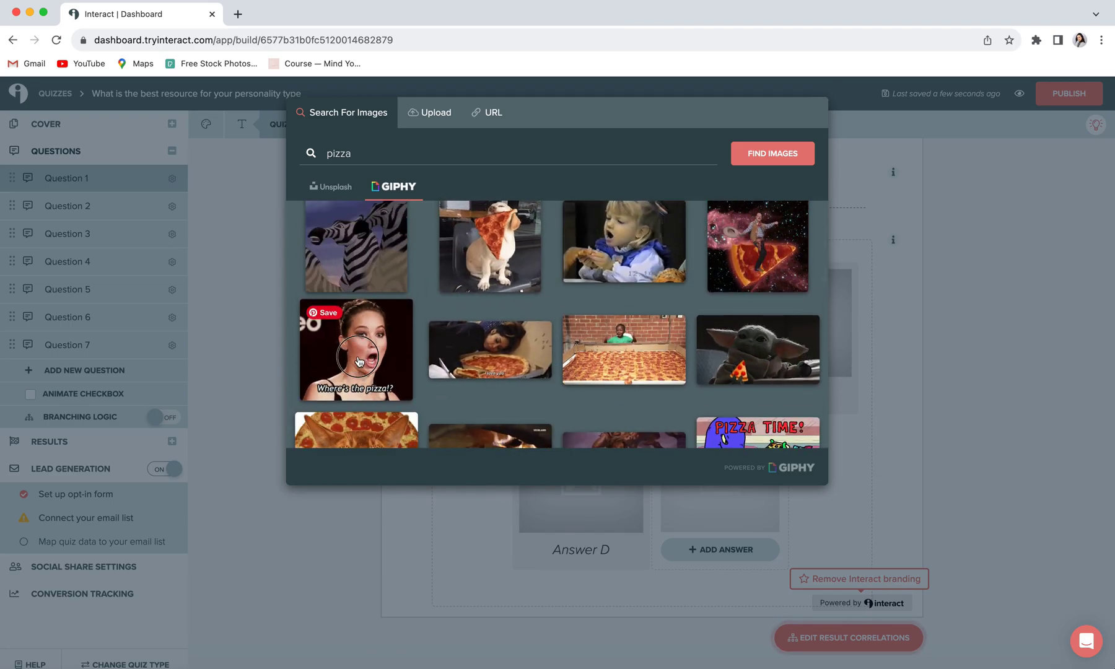
pyautogui.click(341, 330)
pyautogui.click(772, 116)
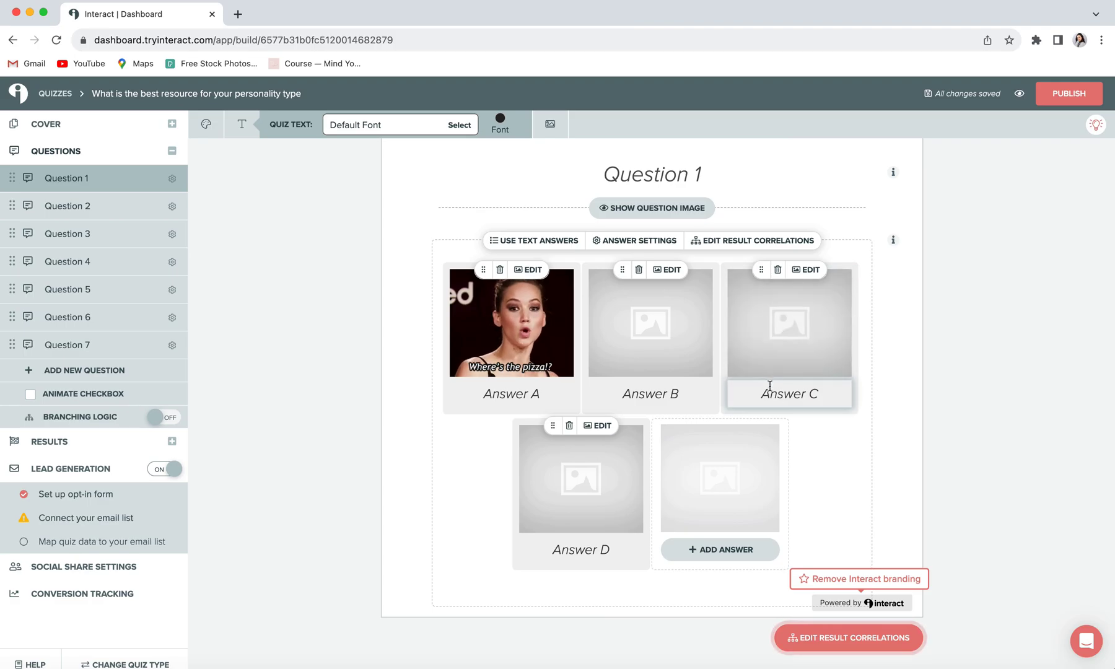
pyautogui.scroll(-2, 839, 413)
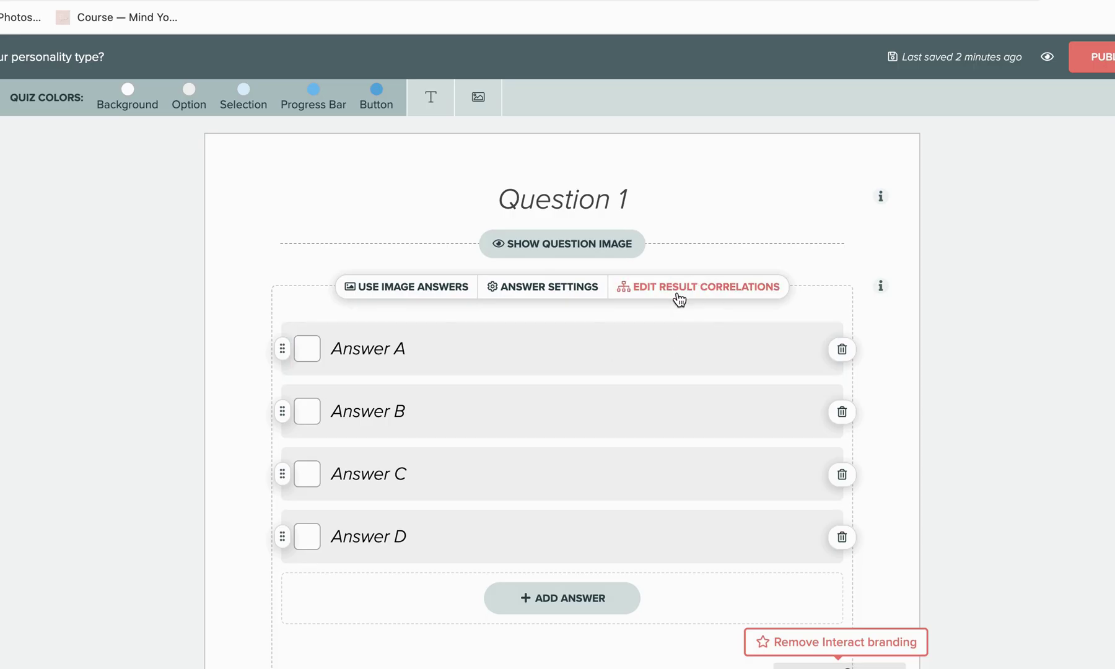
# - Map Question 1's answers to results (A Templates, B Workbook, C Mini Course, D Quiz) and save
pyautogui.click(748, 268)
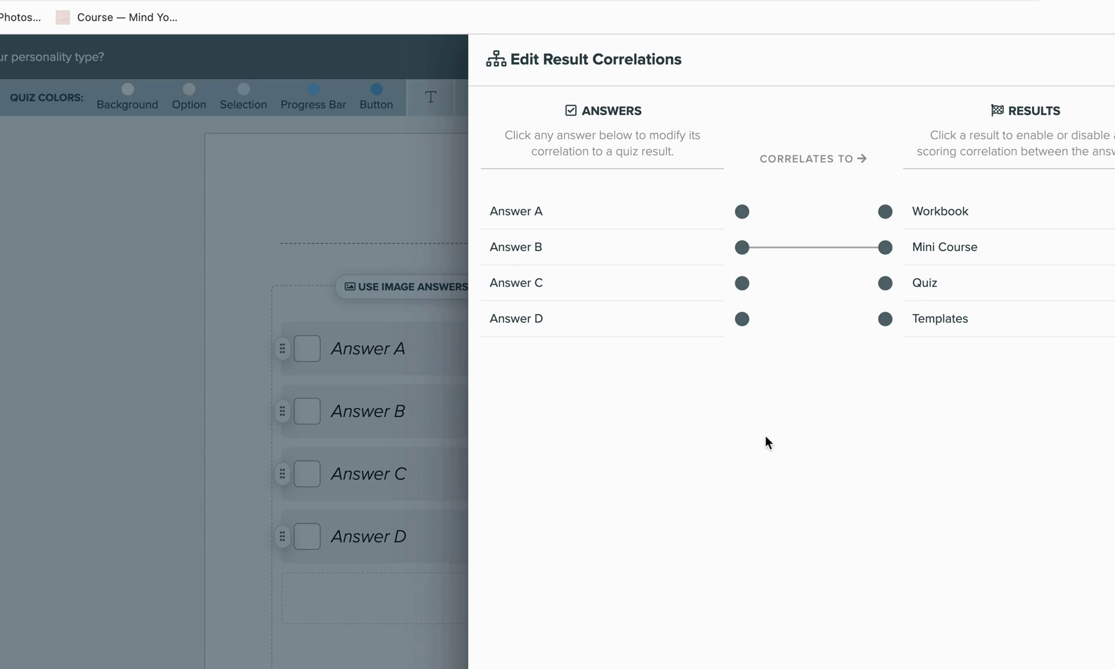
pyautogui.click(583, 212)
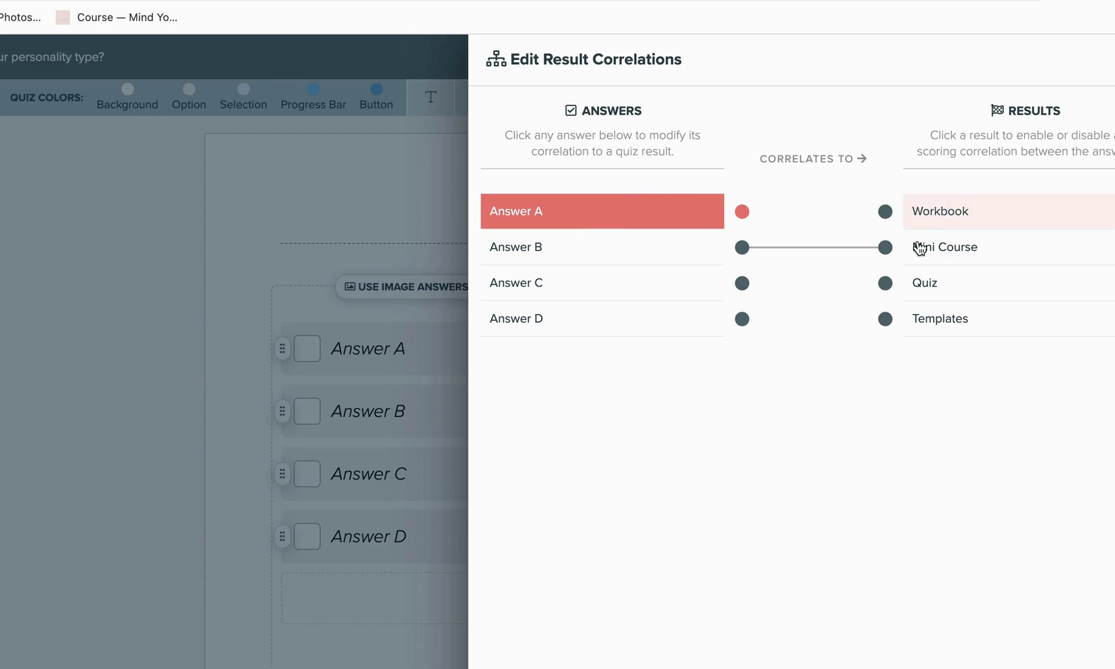
pyautogui.click(935, 321)
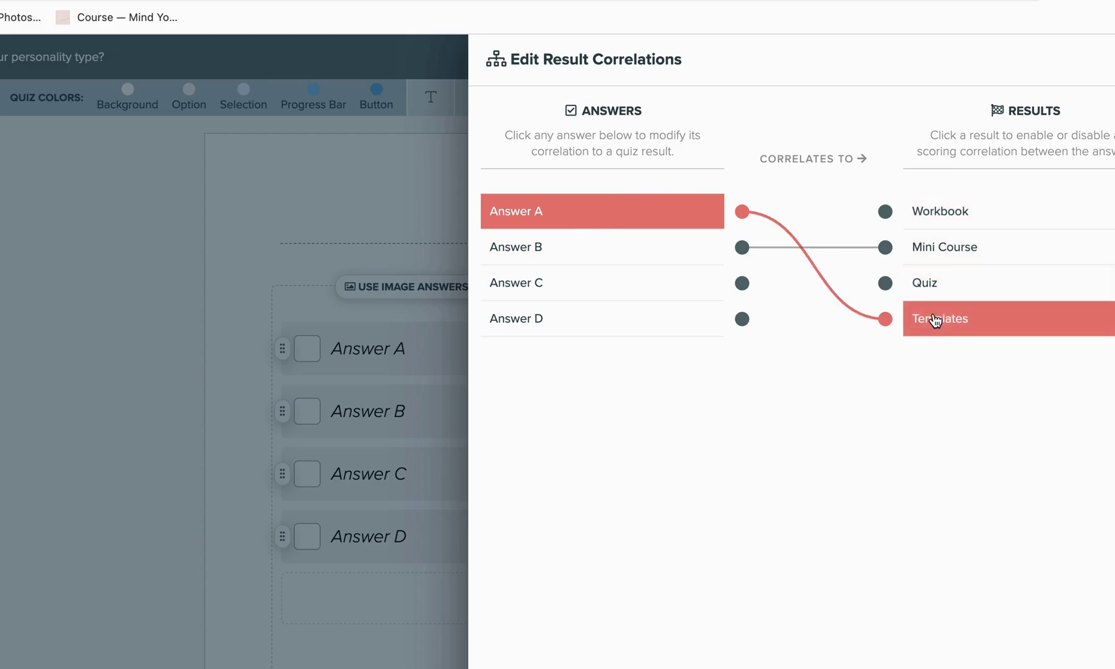
pyautogui.click(595, 257)
pyautogui.click(969, 213)
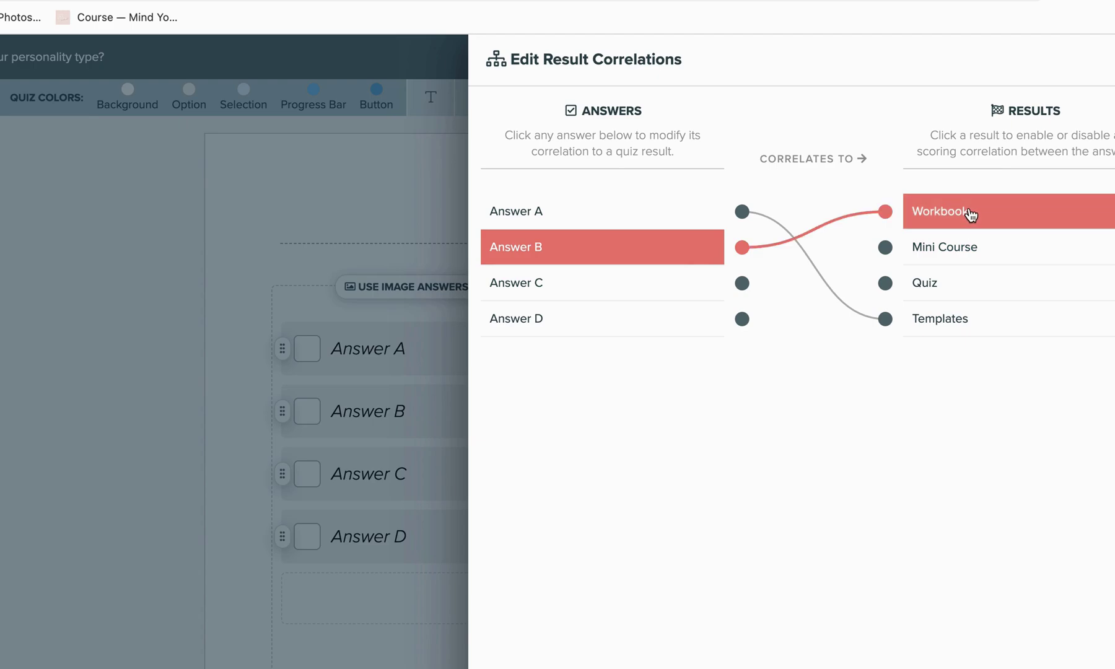
pyautogui.click(668, 287)
pyautogui.click(966, 243)
pyautogui.click(595, 324)
pyautogui.click(923, 284)
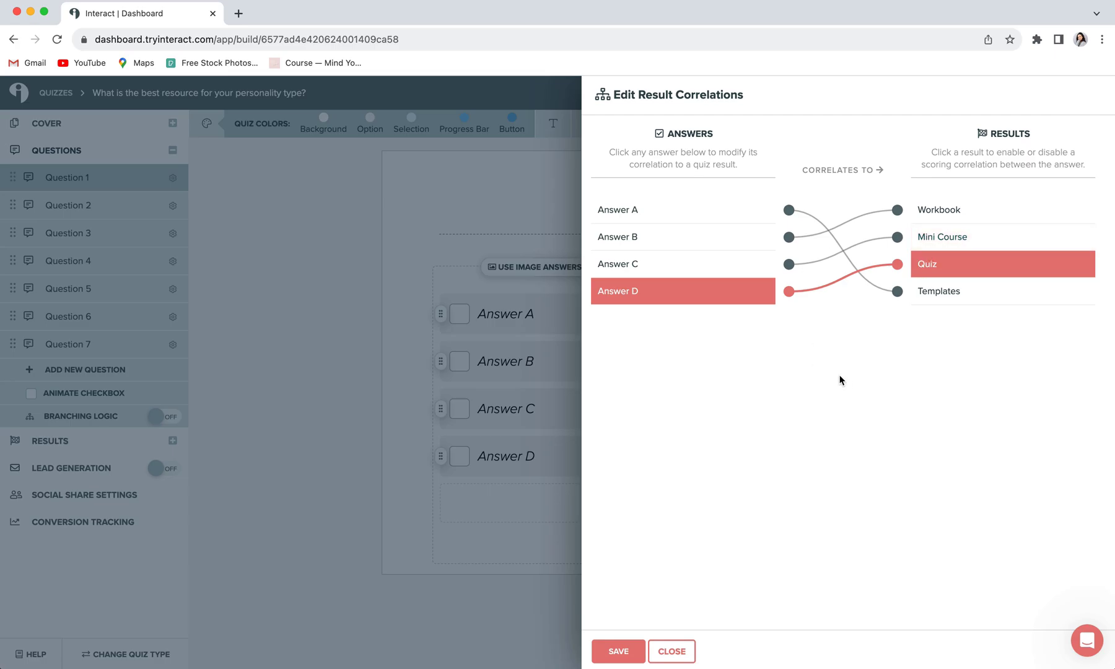
pyautogui.click(619, 650)
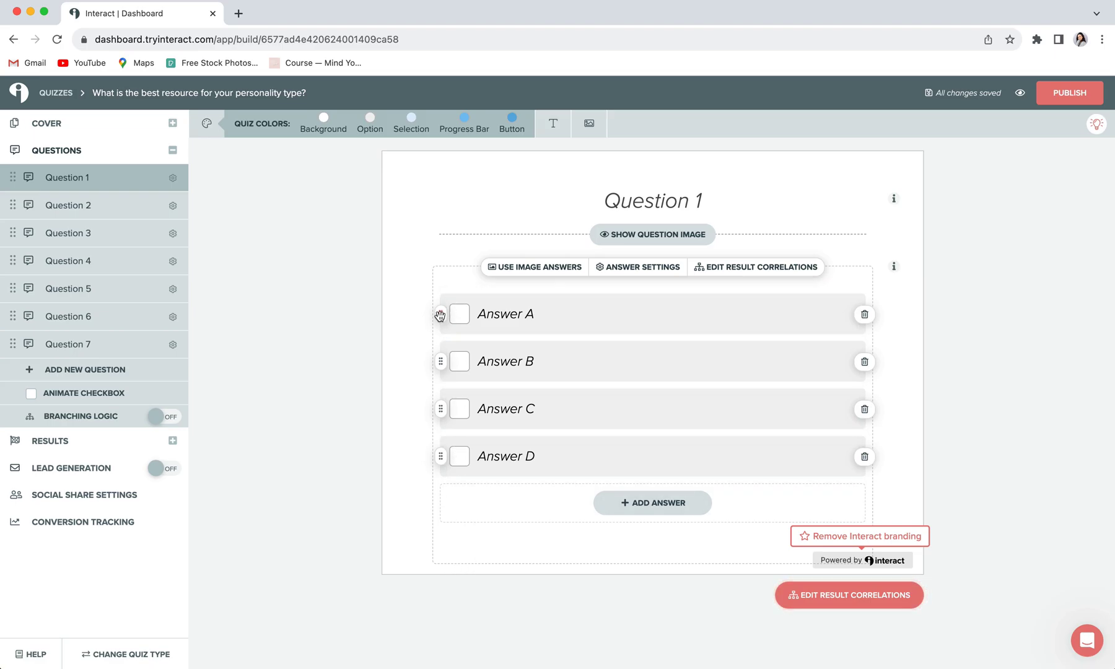
pyautogui.moveTo(440, 313); pyautogui.dragTo(438, 407)
pyautogui.moveTo(439, 311); pyautogui.dragTo(443, 404)
pyautogui.moveTo(440, 455); pyautogui.dragTo(270, 482)
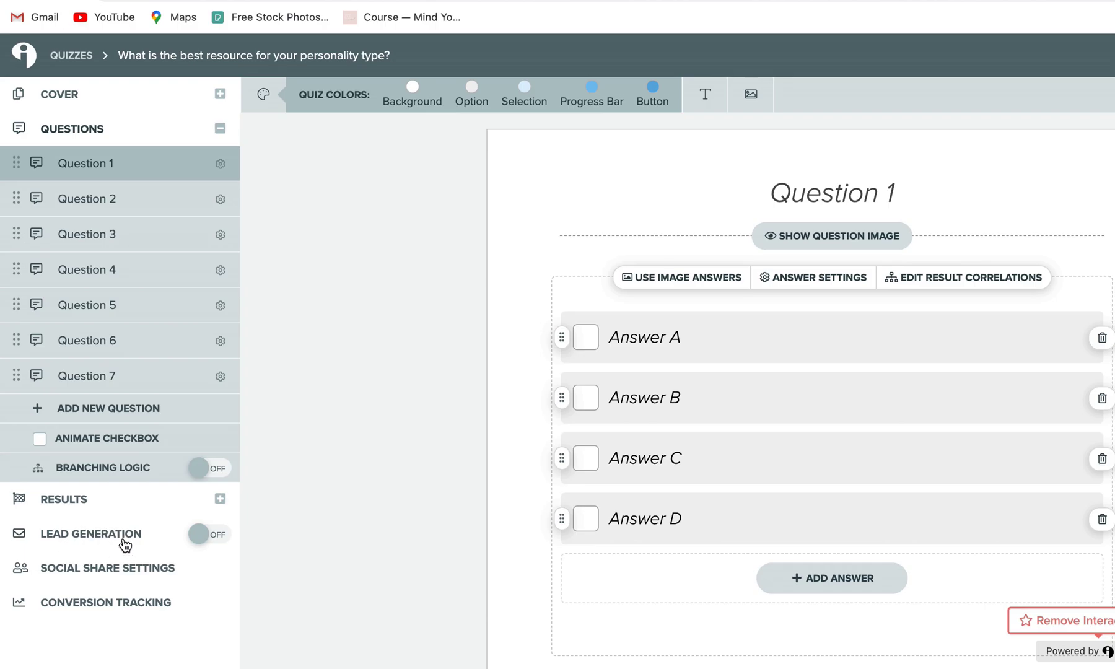
# - Enable the Lead Generation toggle and review the email opt-in form shown before results
pyautogui.click(203, 535)
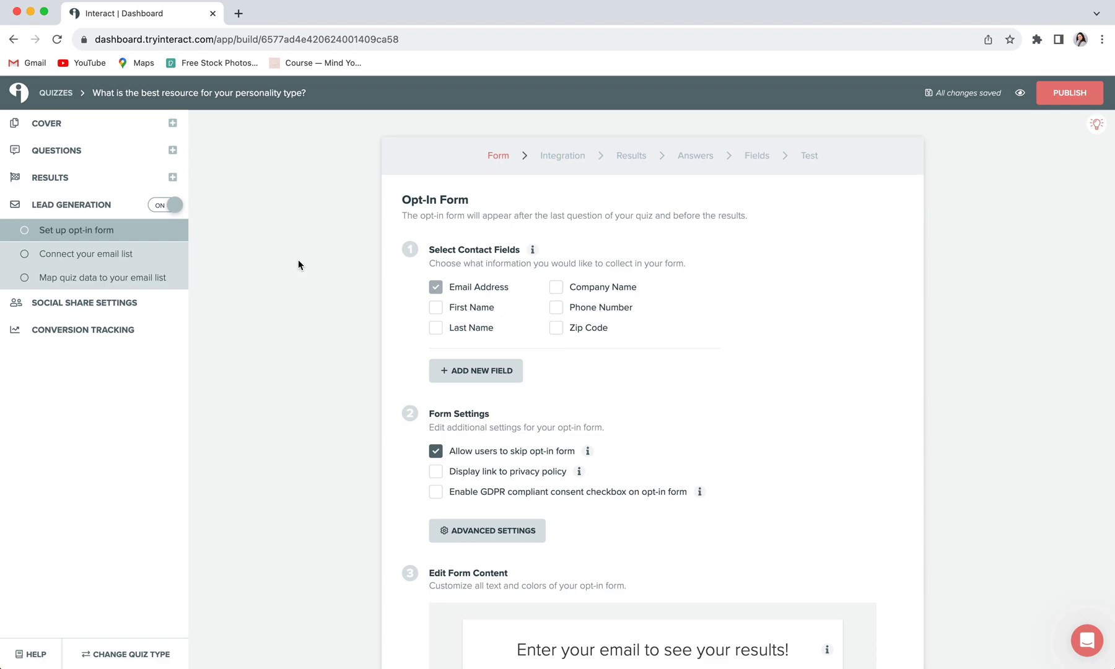
pyautogui.scroll(-1, 298, 265)
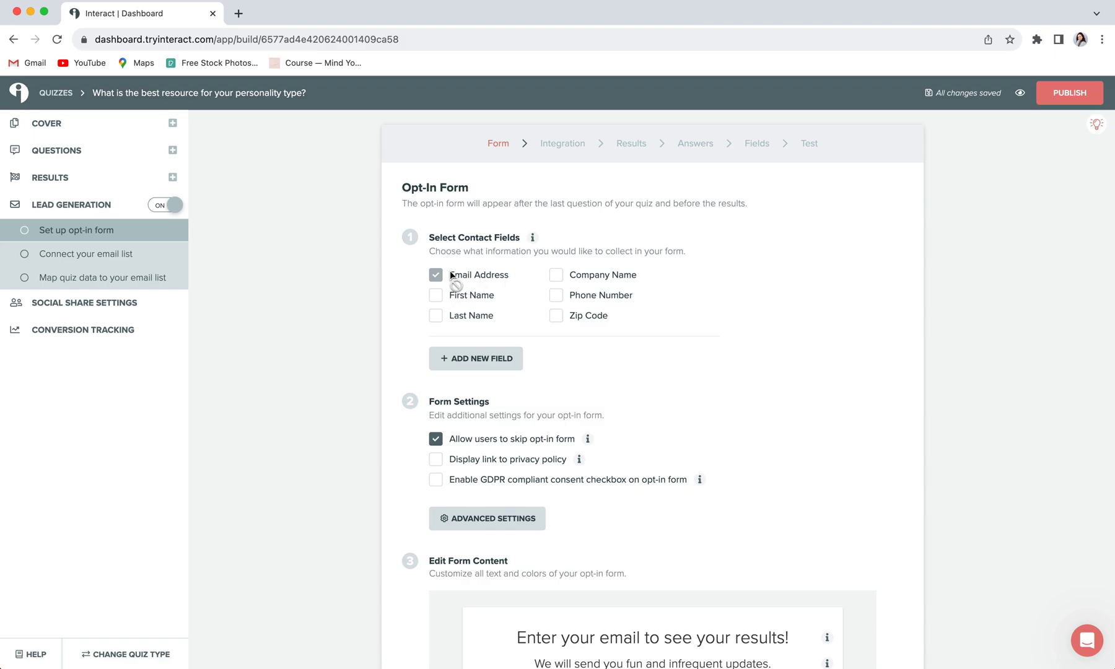
pyautogui.scroll(-3, 450, 273)
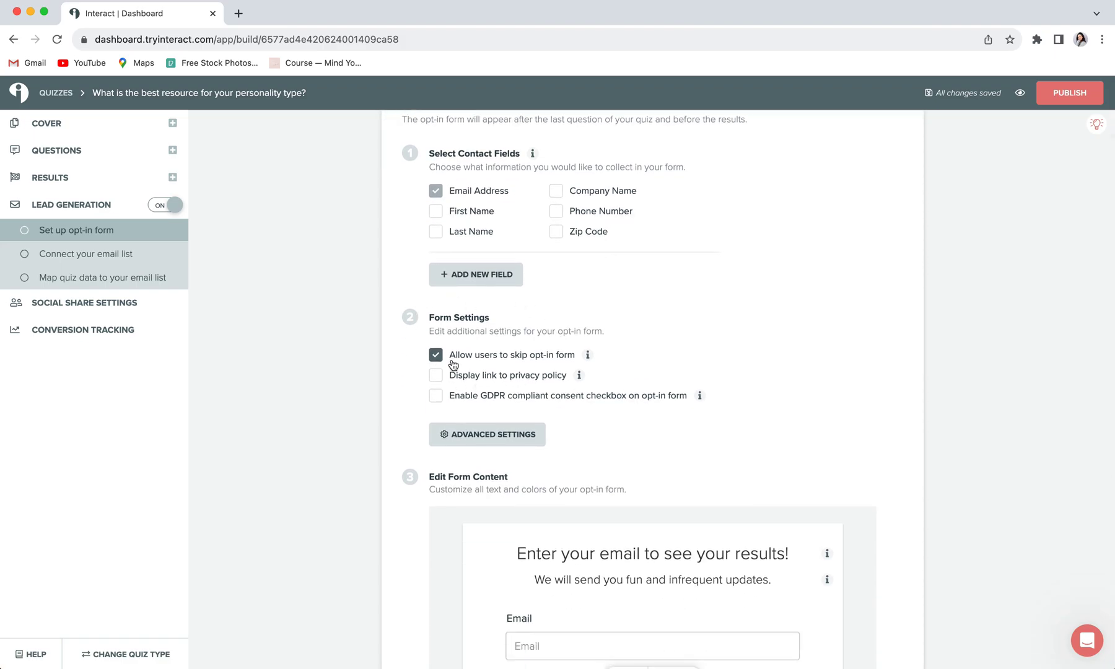
pyautogui.scroll(-6, 454, 366)
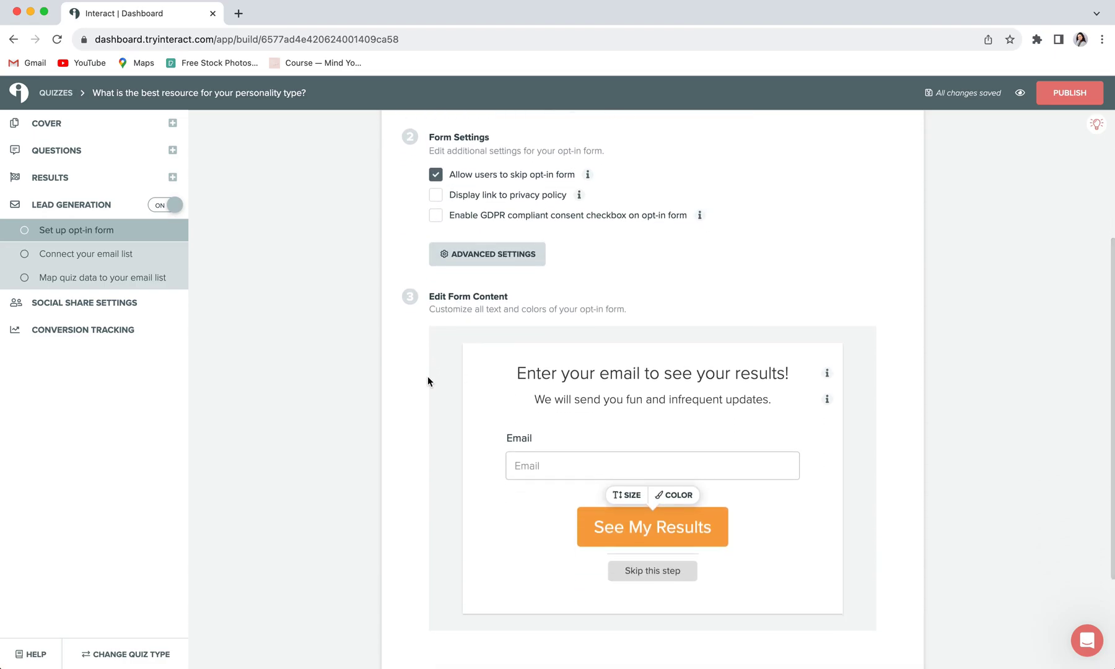
# - Set the See My Results button text size to 29 px in the opt-in form
pyautogui.scroll(-2, 558, 328)
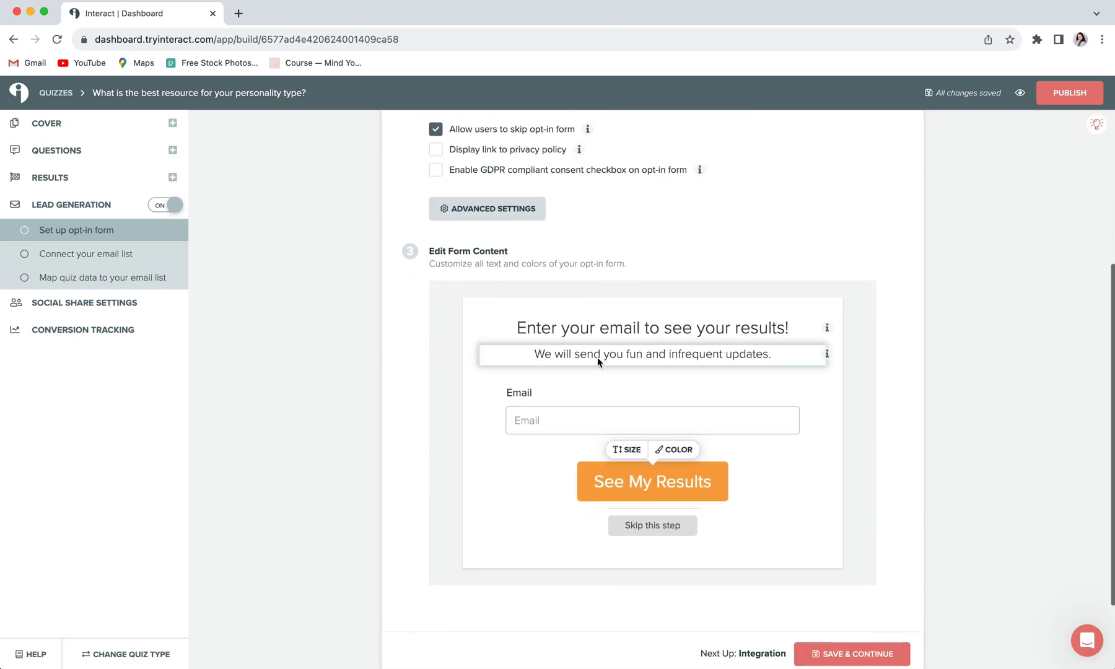
pyautogui.moveTo(680, 325); pyautogui.dragTo(546, 322)
pyautogui.click(612, 350)
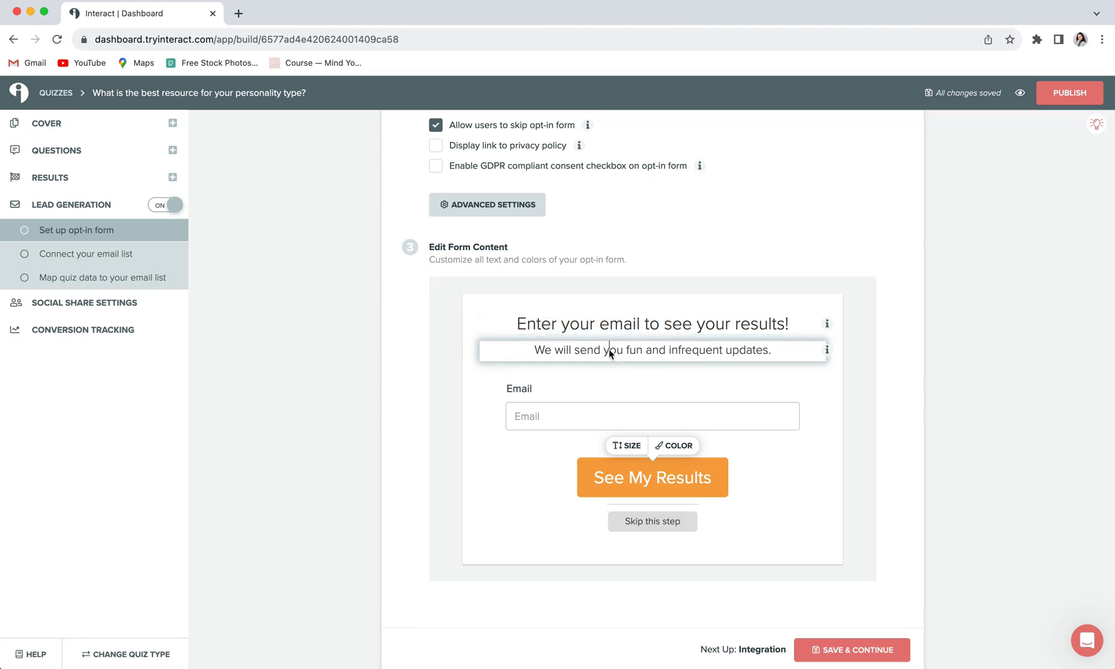
pyautogui.moveTo(710, 353); pyautogui.dragTo(544, 350)
pyautogui.click(510, 452)
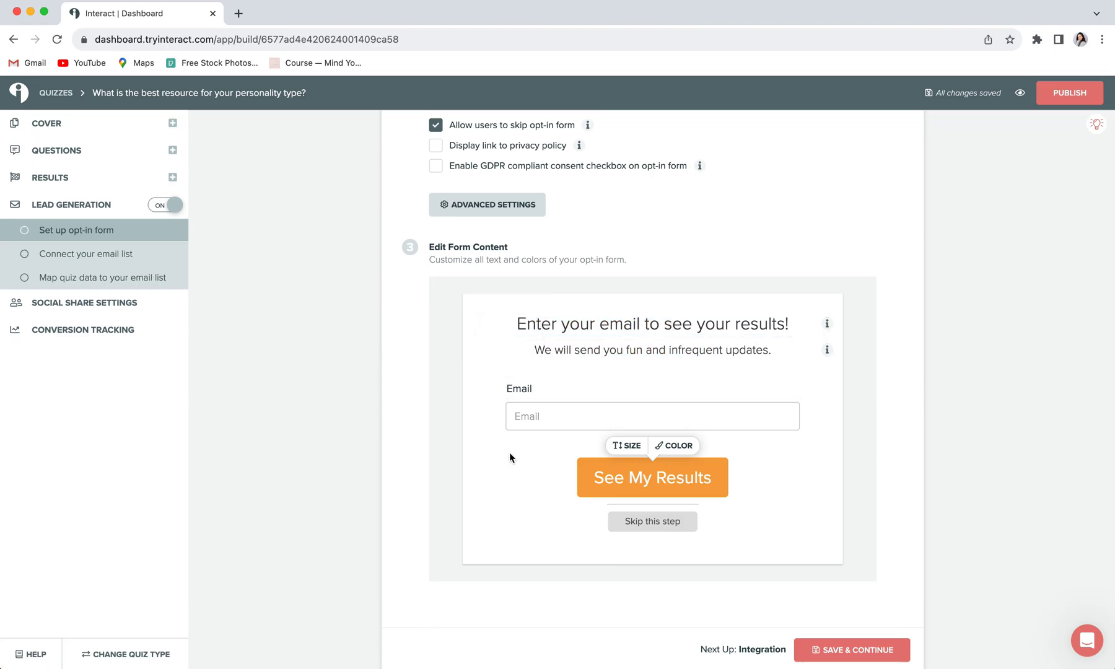
pyautogui.click(629, 448)
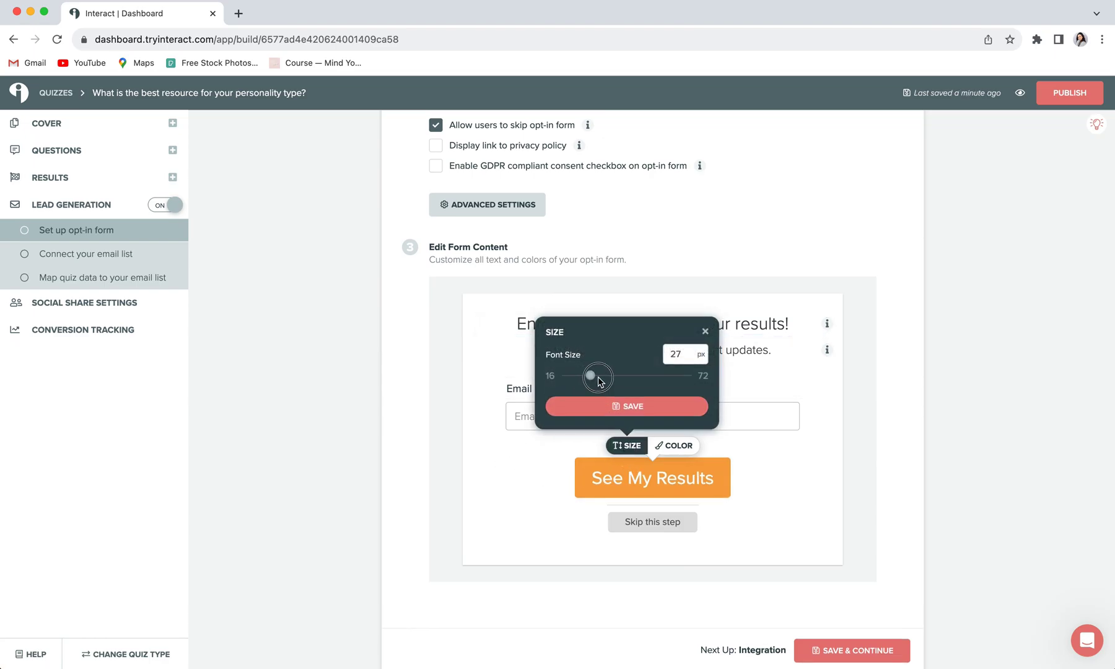
pyautogui.moveTo(572, 375)
pyautogui.mouseDown()
pyautogui.moveTo(624, 377)
pyautogui.moveTo(592, 375)
pyautogui.mouseUp()
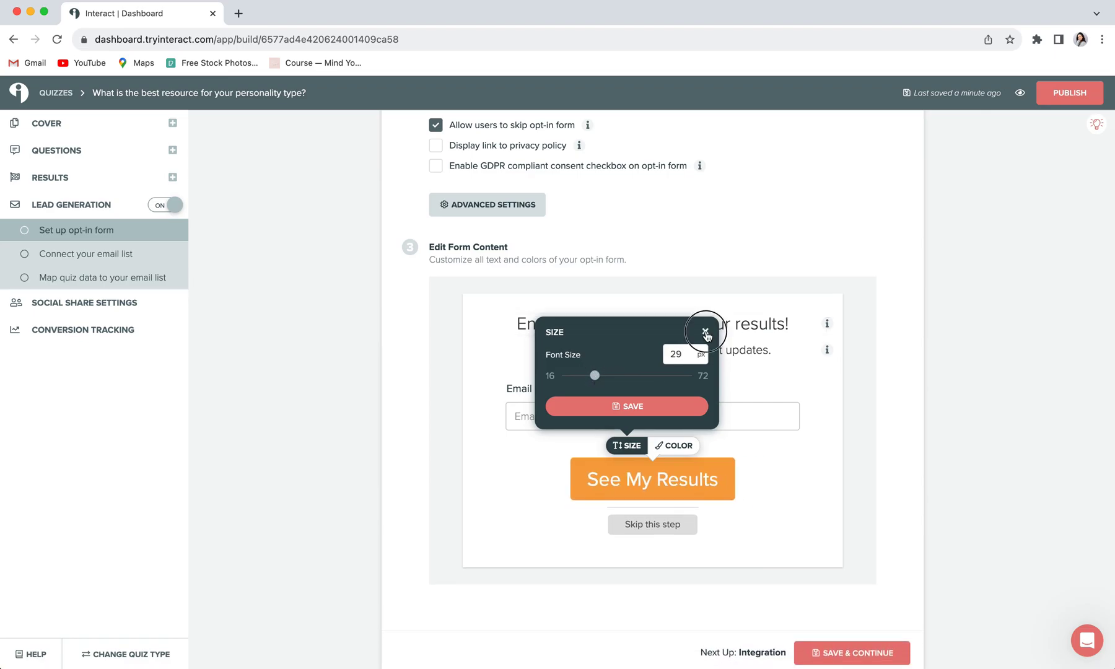
pyautogui.click(704, 331)
# - Make the See My Results button blue and save the opt-in form
pyautogui.click(664, 454)
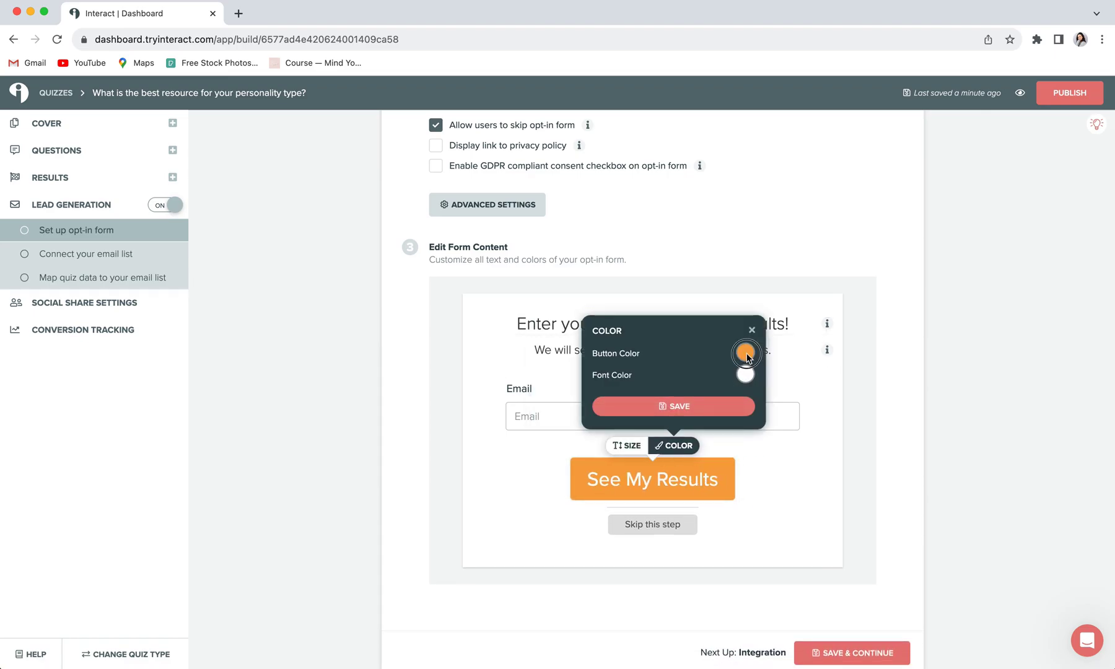
pyautogui.click(744, 352)
pyautogui.moveTo(746, 295); pyautogui.dragTo(748, 286)
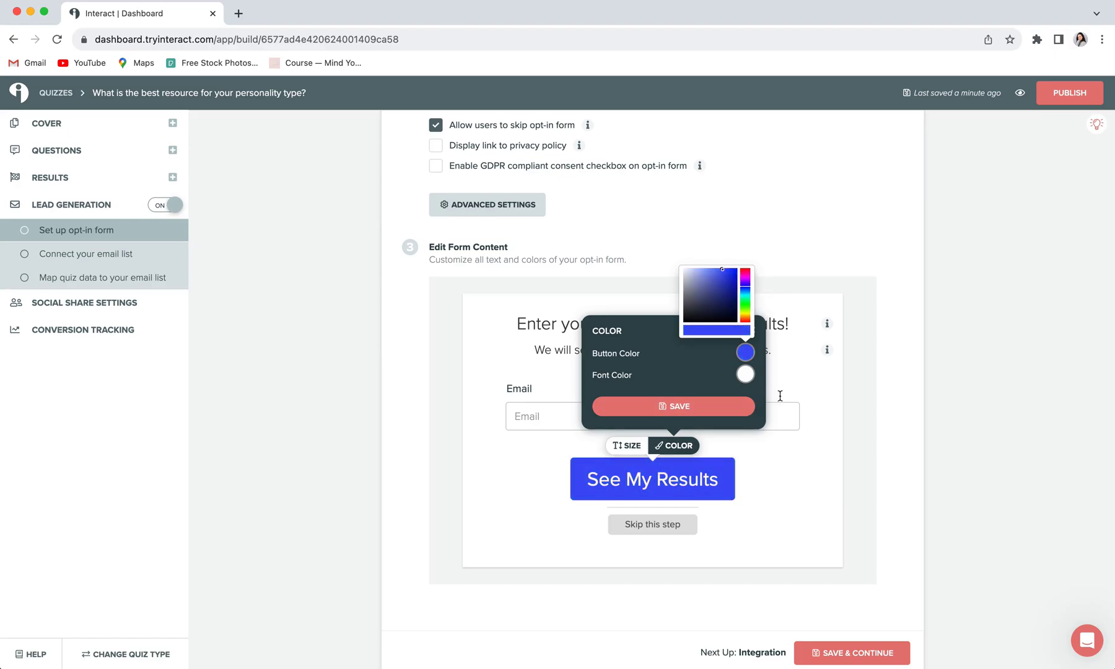
pyautogui.click(840, 409)
pyautogui.click(752, 330)
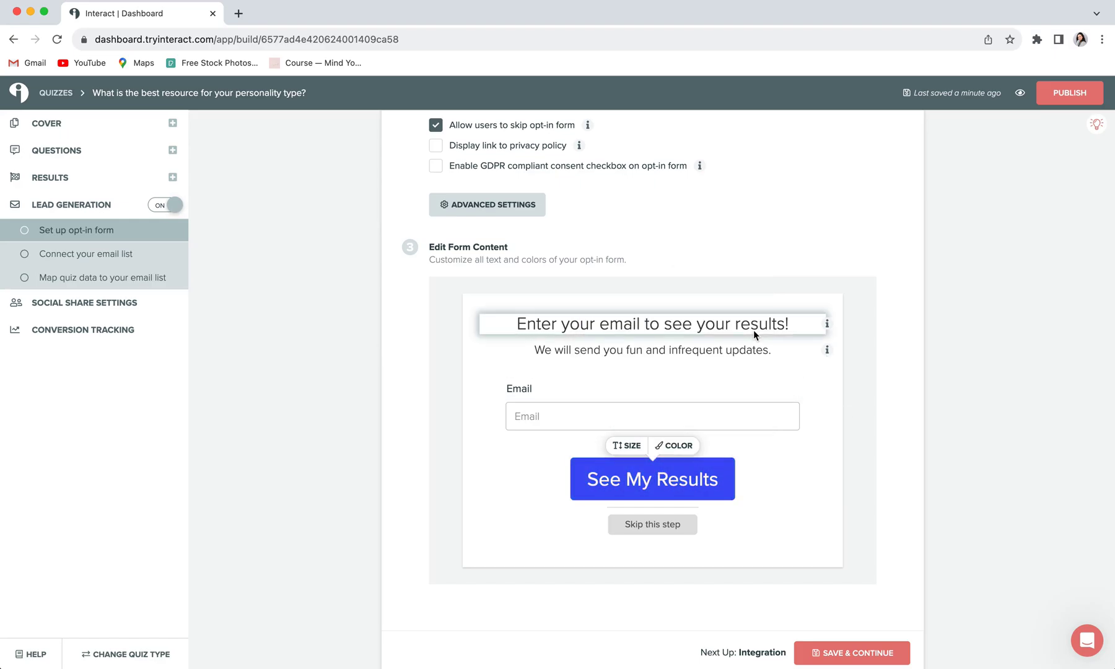
pyautogui.scroll(5, 468, 430)
pyautogui.scroll(-7, 588, 434)
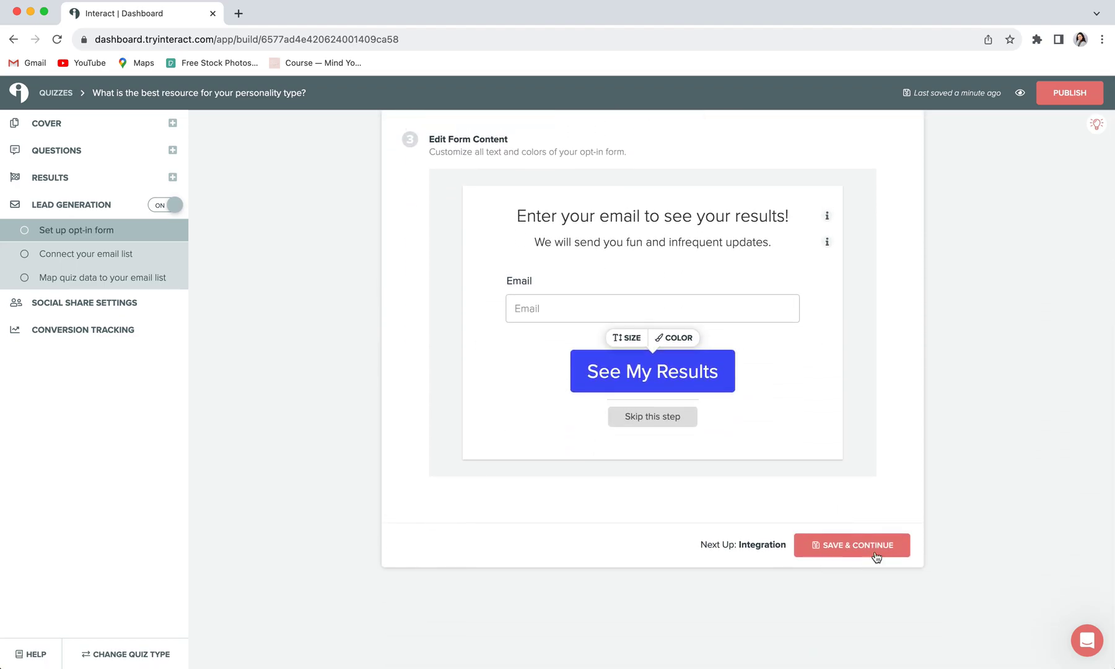
pyautogui.click(851, 545)
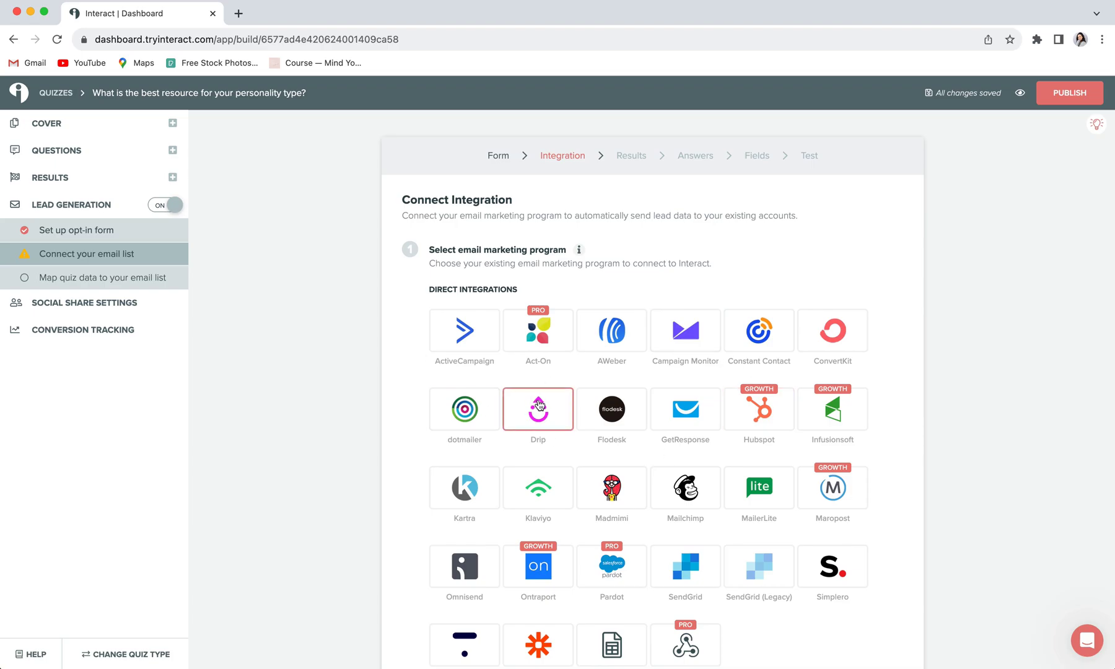
pyautogui.scroll(-3, 539, 405)
pyautogui.scroll(3, 538, 404)
pyautogui.scroll(-5, 538, 404)
pyautogui.scroll(3, 539, 403)
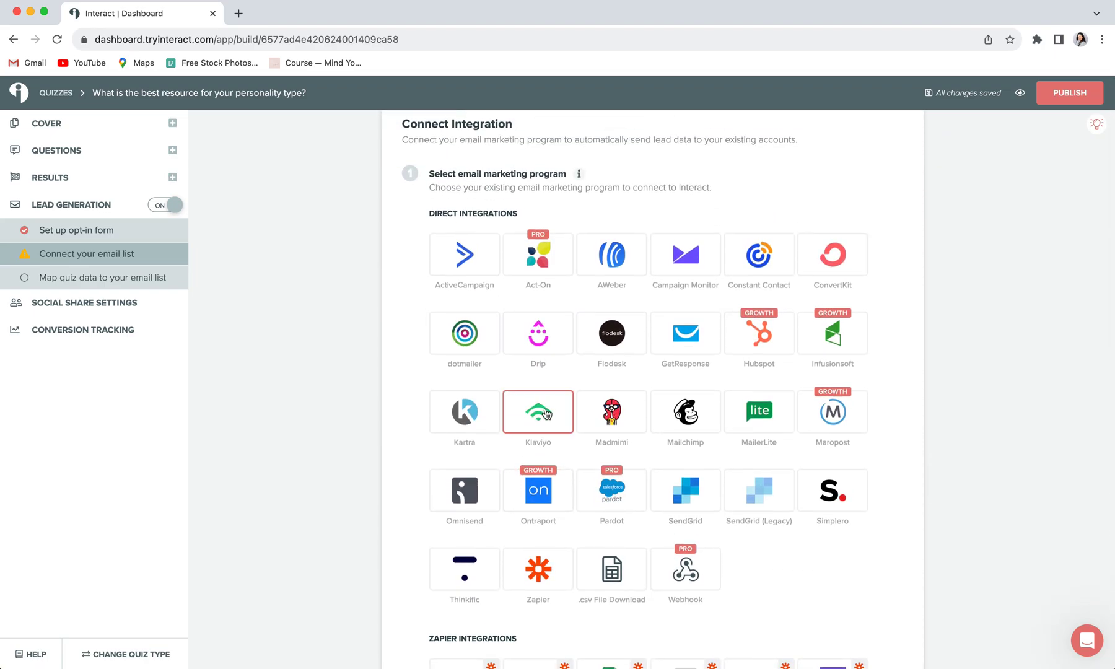
pyautogui.scroll(-4, 539, 404)
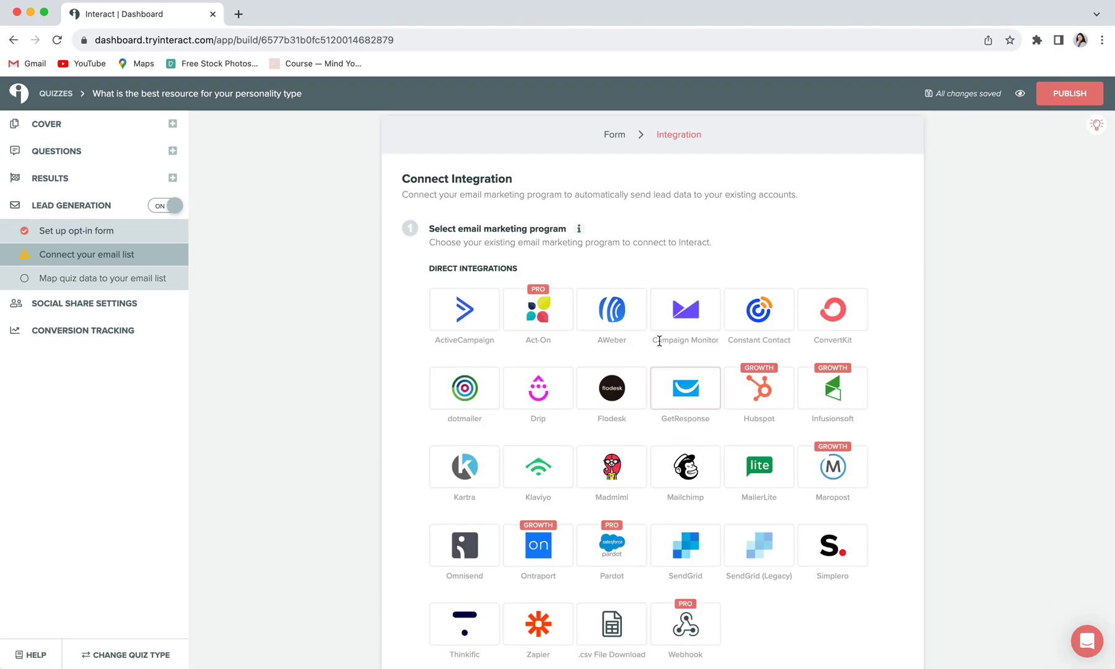
pyautogui.scroll(-5, 577, 446)
pyautogui.scroll(5, 577, 446)
pyautogui.scroll(-2, 577, 446)
pyautogui.scroll(-3, 577, 445)
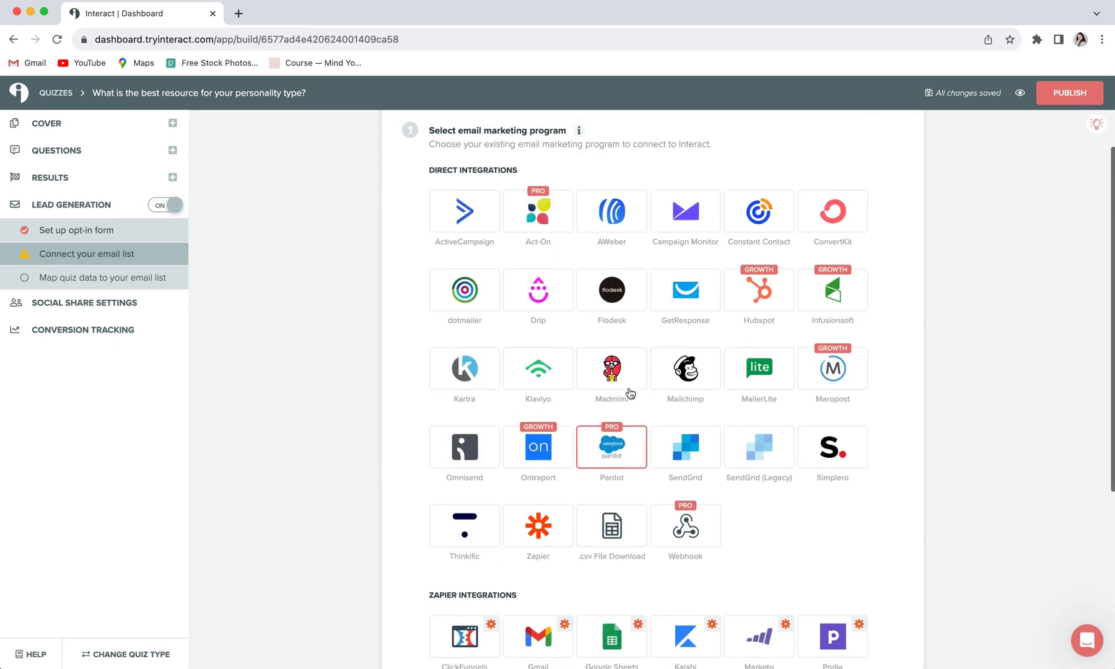
pyautogui.scroll(3, 631, 391)
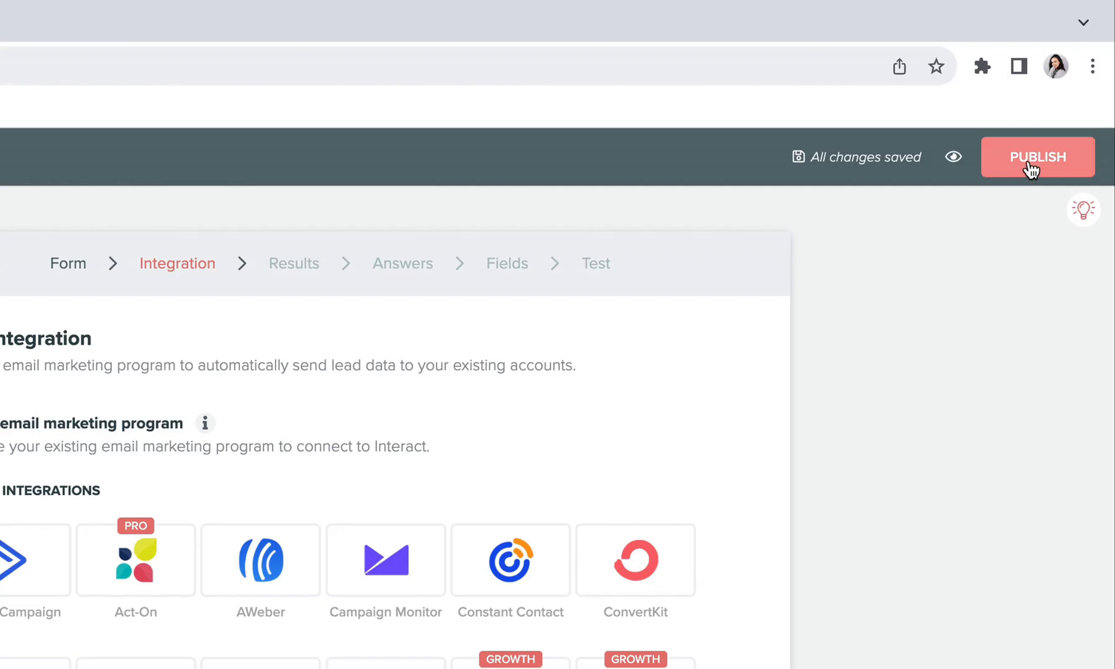
# - Publish the quiz's unpublished changes
pyautogui.click(1064, 95)
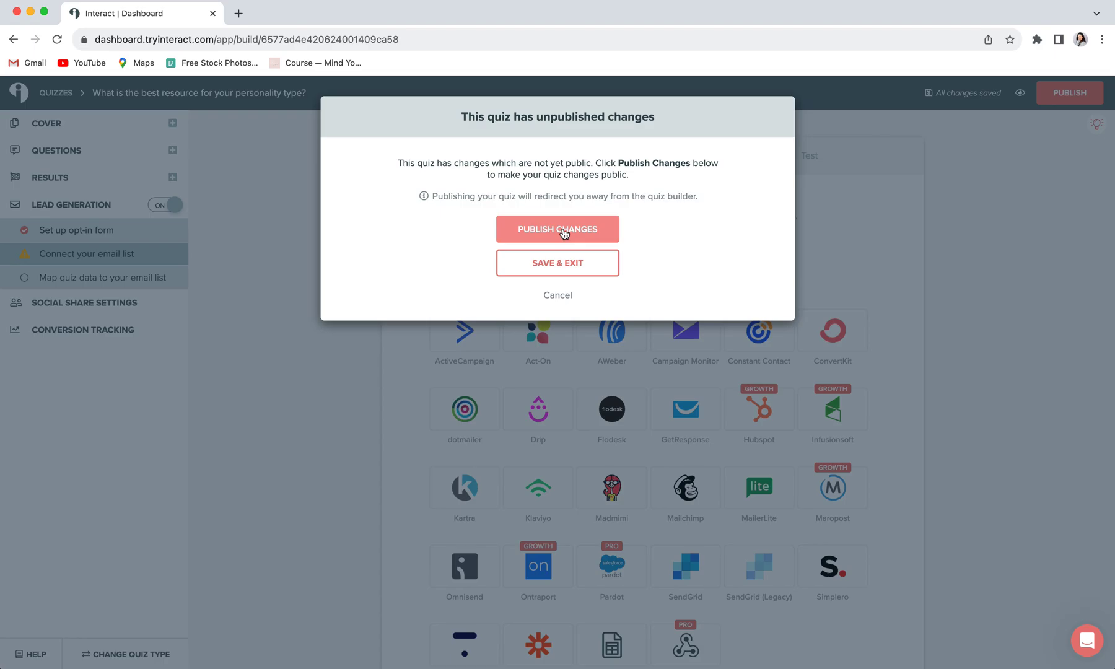
pyautogui.click(179, 395)
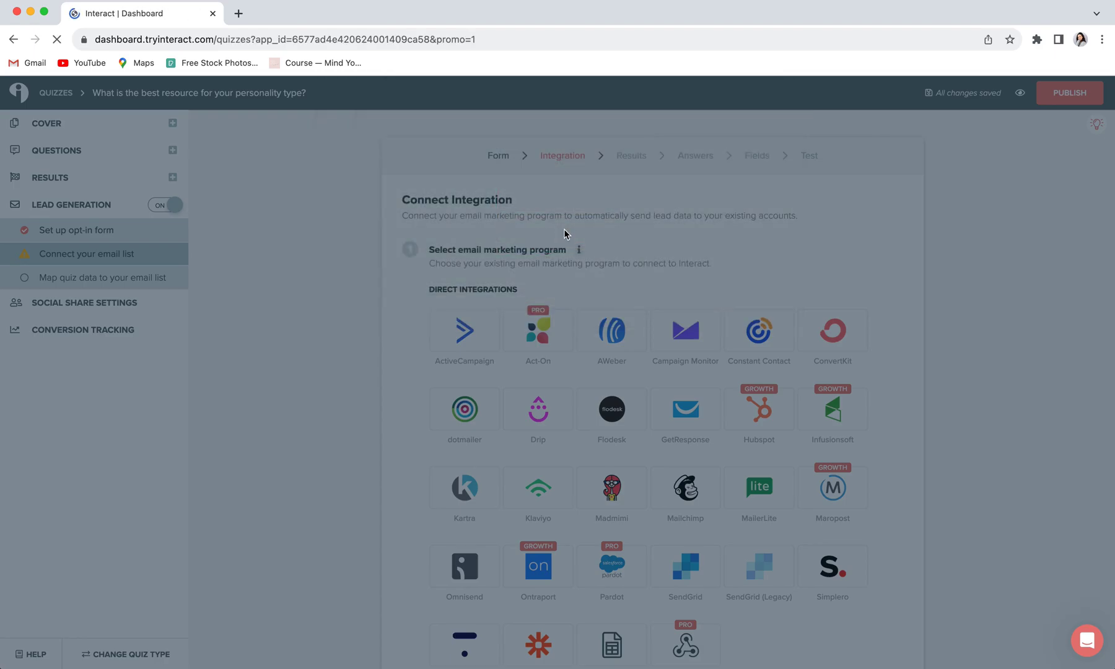